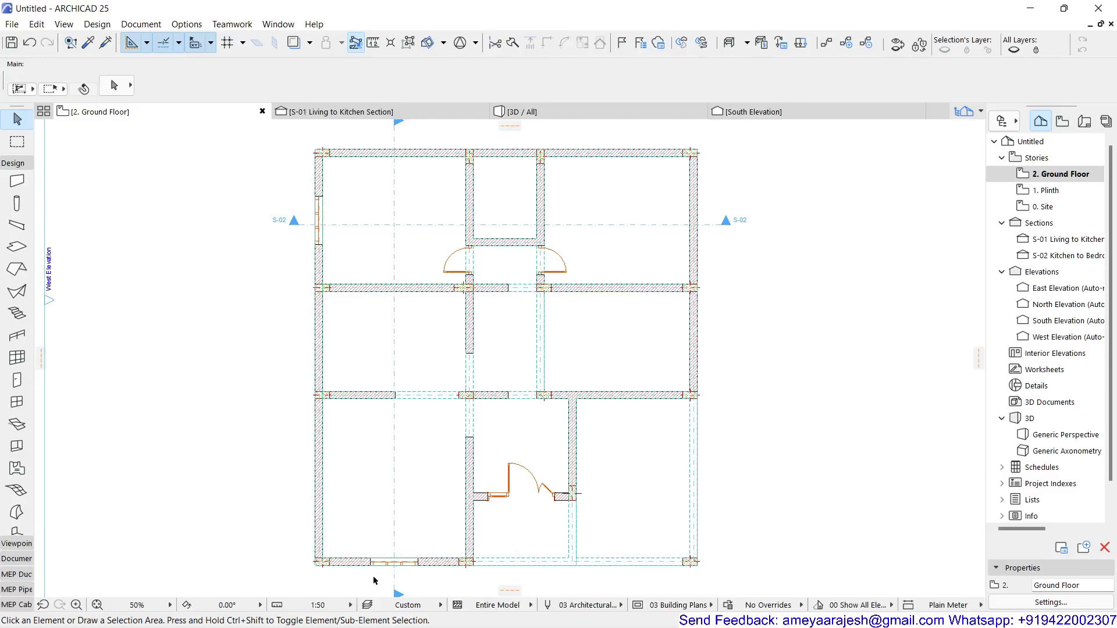
Open the settings of the 3-sash sliding window cut in the S-01 Living to Kitchen section.
{"action": "scroll", "coordinate": [373, 580], "scroll_direction": "up", "scroll_amount": 5}
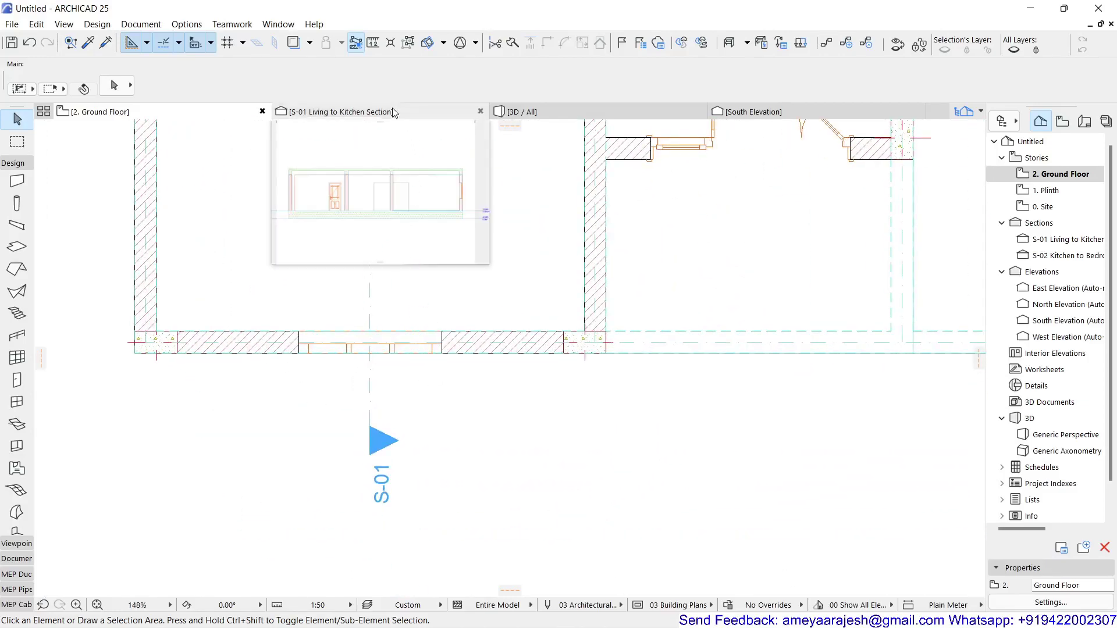
{"action": "left_click", "coordinate": [341, 112]}
{"action": "scroll", "coordinate": [766, 351], "scroll_direction": "up", "scroll_amount": 6}
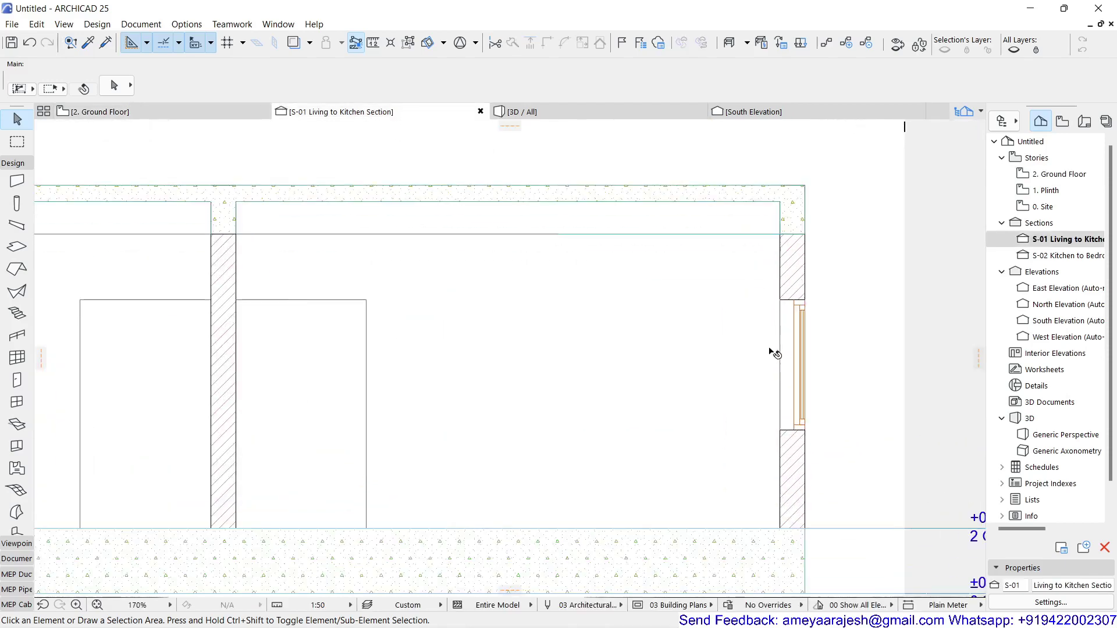
{"action": "middle_click_drag", "start_coordinate": [776, 337], "coordinate": [634, 324]}
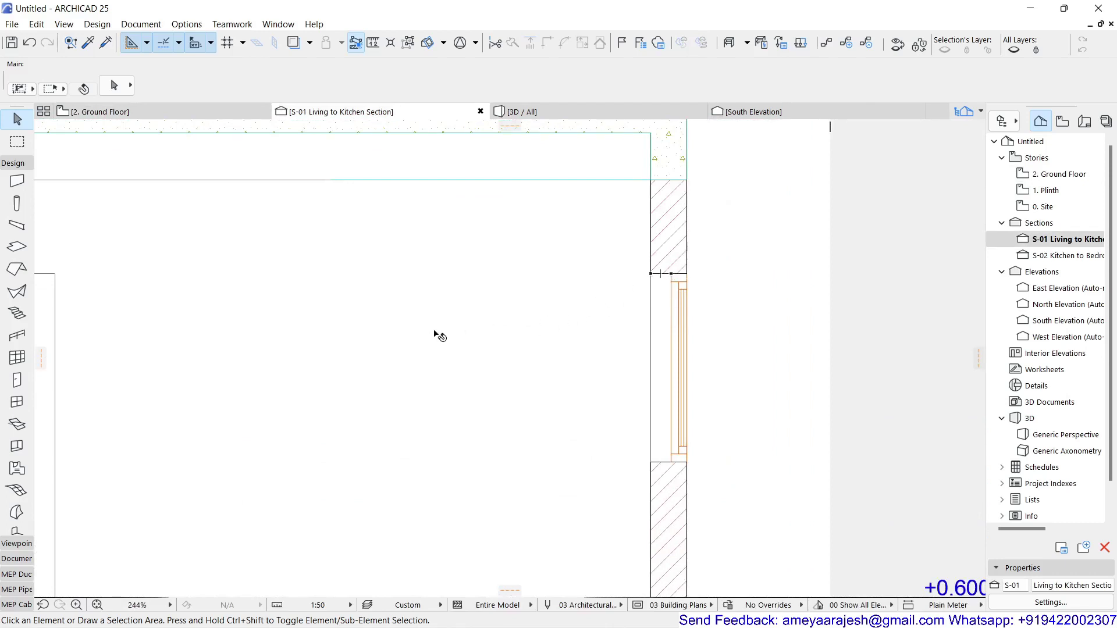
{"action": "left_click", "coordinate": [674, 287]}
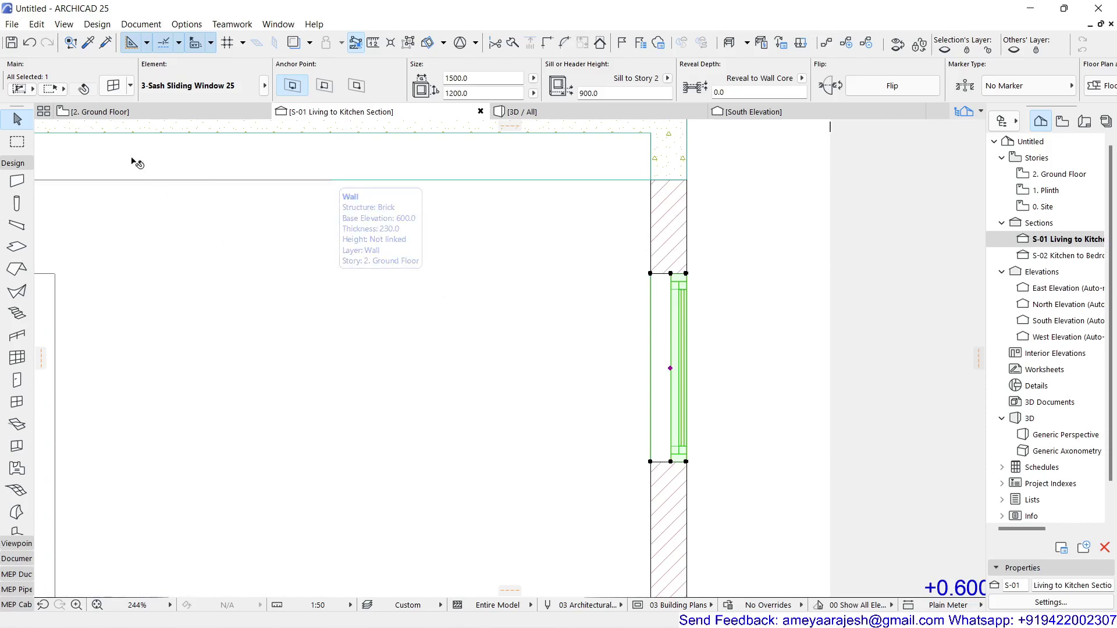
{"action": "left_click", "coordinate": [114, 90]}
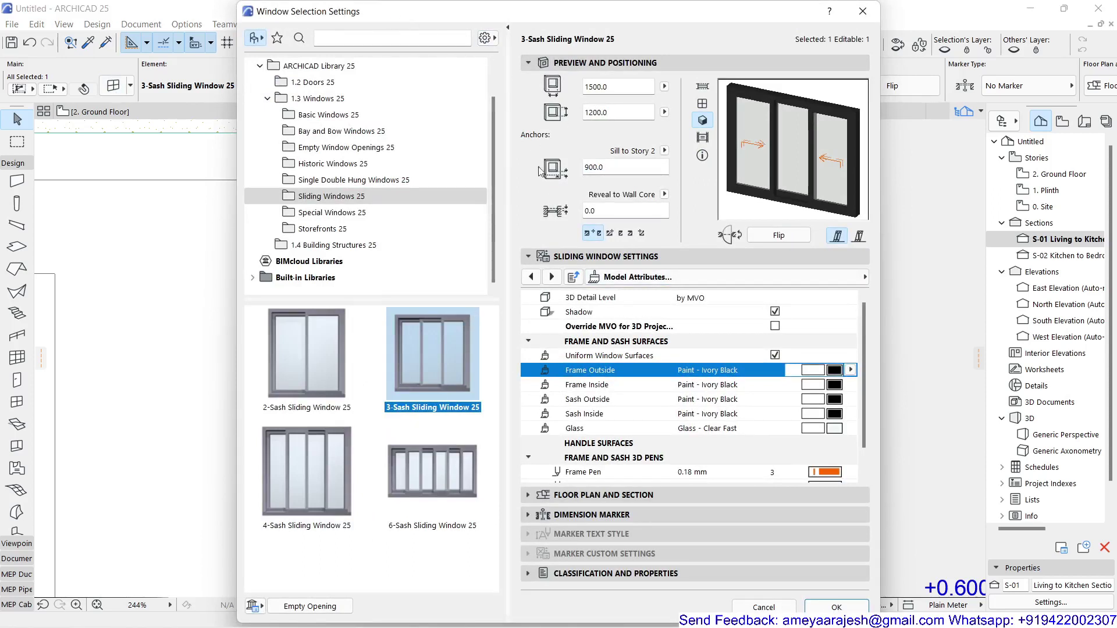
Enable a masonry arch for the window, keeping the Masonry Straight Arch shape and the Stucco Arch type.
{"action": "left_click", "coordinate": [691, 282]}
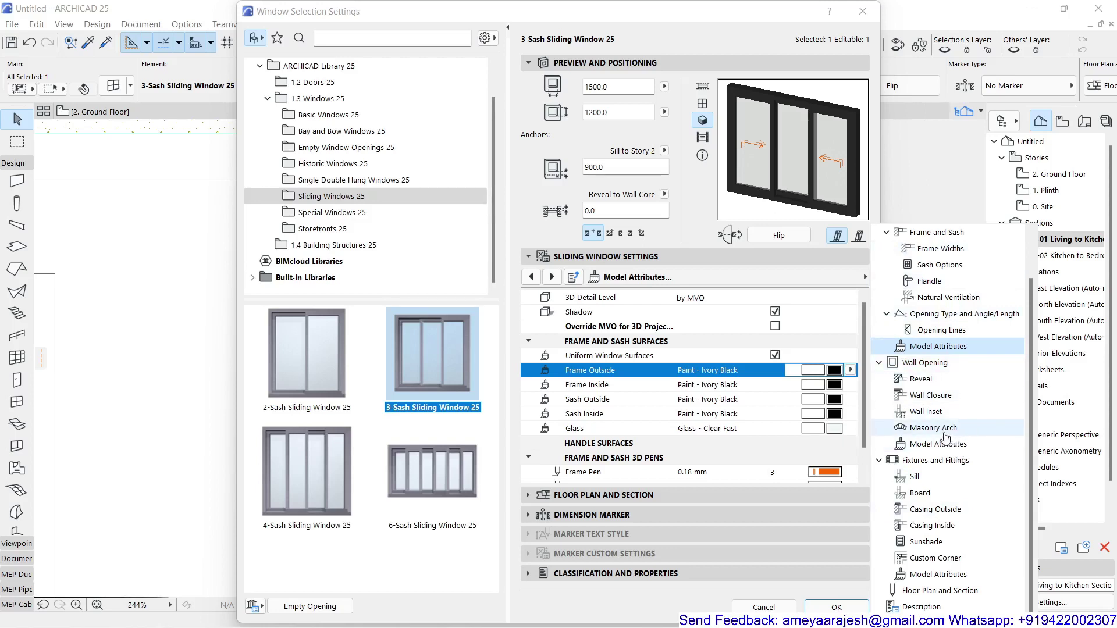
{"action": "left_click", "coordinate": [938, 431]}
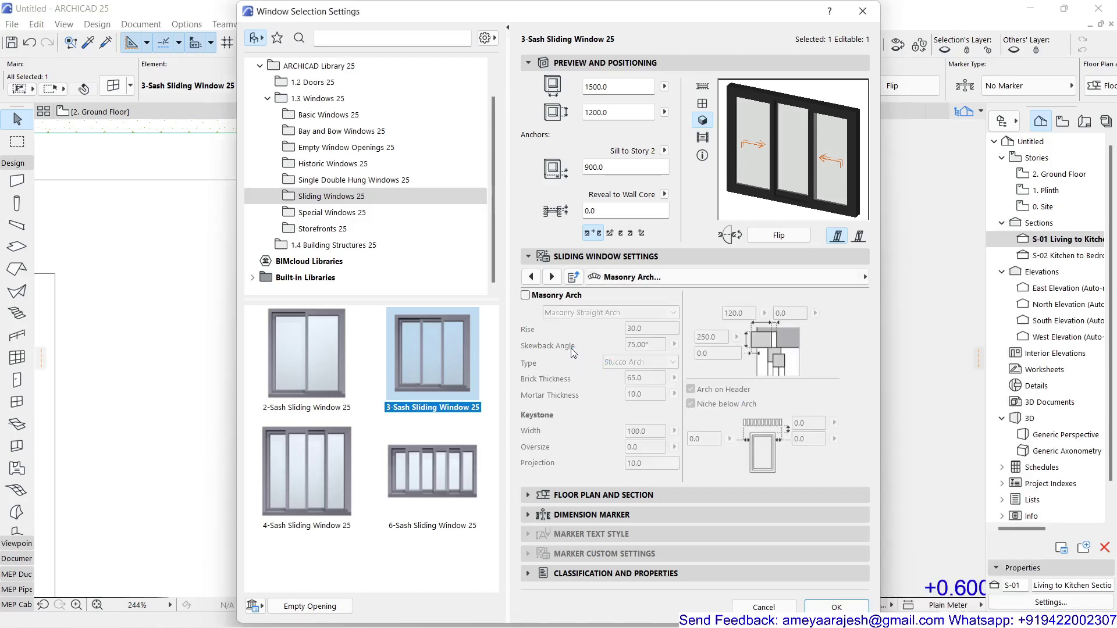
{"action": "left_click", "coordinate": [526, 296]}
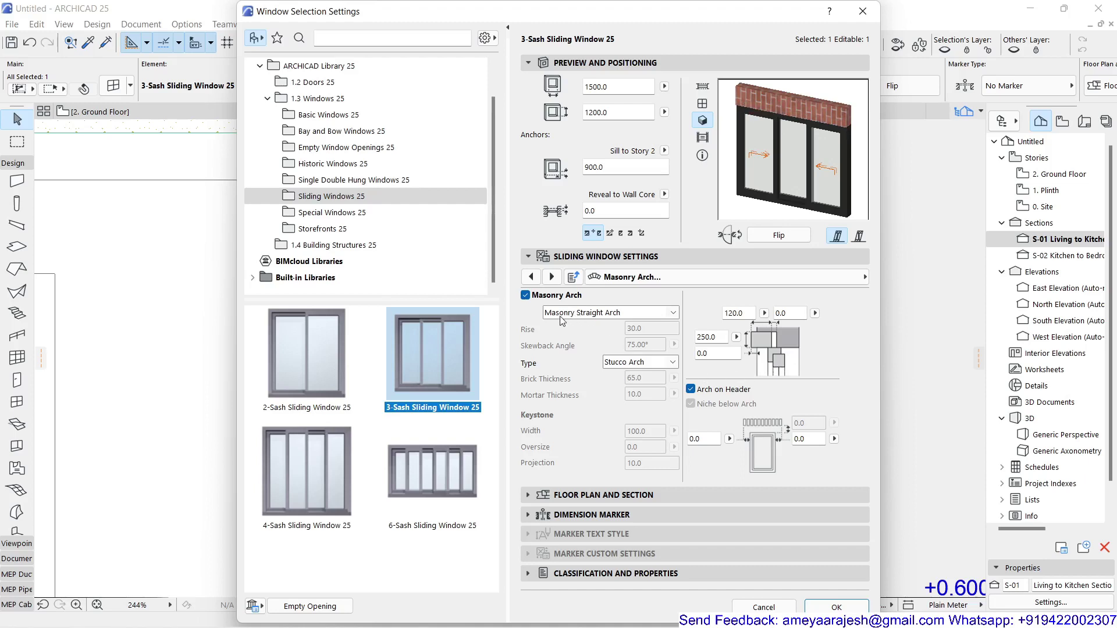
{"action": "left_click", "coordinate": [651, 318]}
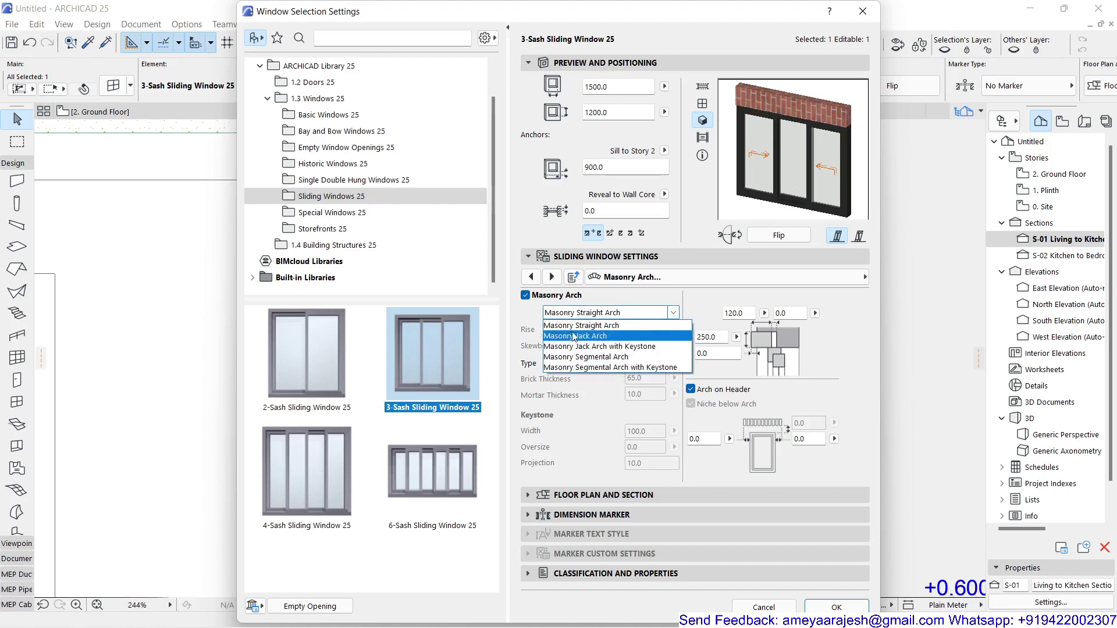
{"action": "left_click", "coordinate": [698, 299]}
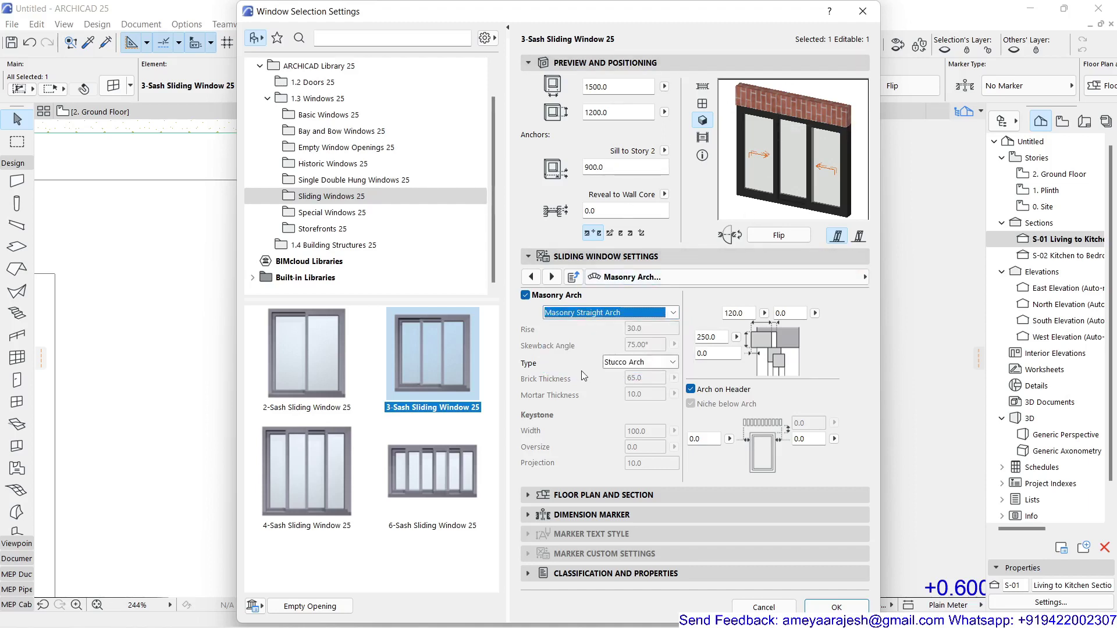
{"action": "left_click", "coordinate": [650, 362]}
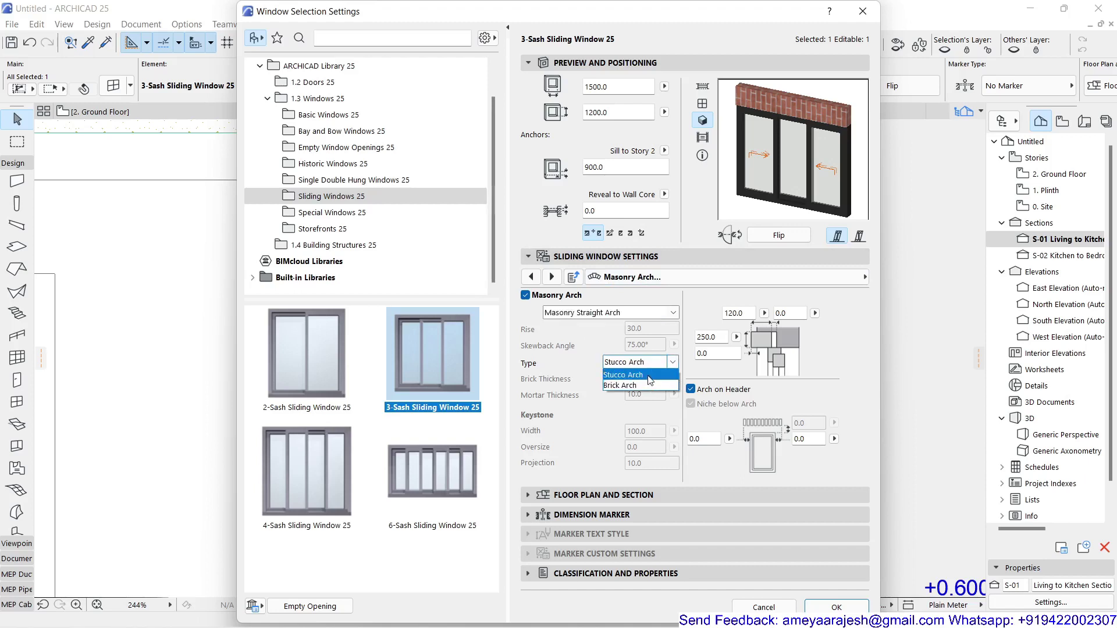
{"action": "left_click", "coordinate": [650, 379]}
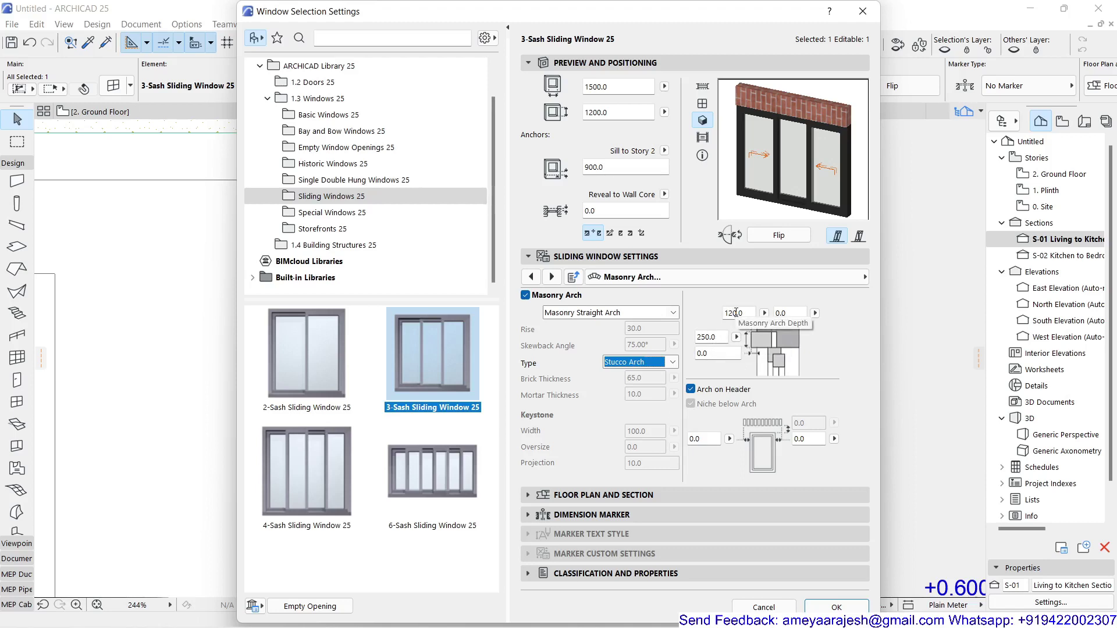
Set both the depth and the height of the window's masonry arch to 230 mm.
{"action": "left_click", "coordinate": [736, 313]}
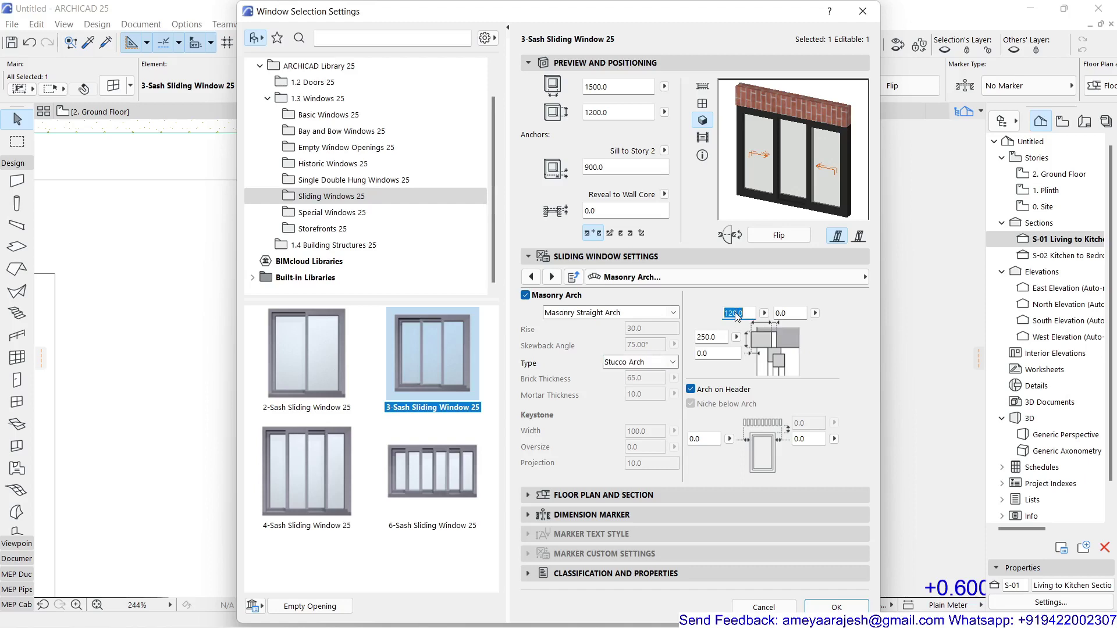
{"action": "type", "text": "230"}
{"action": "left_click", "coordinate": [710, 336]}
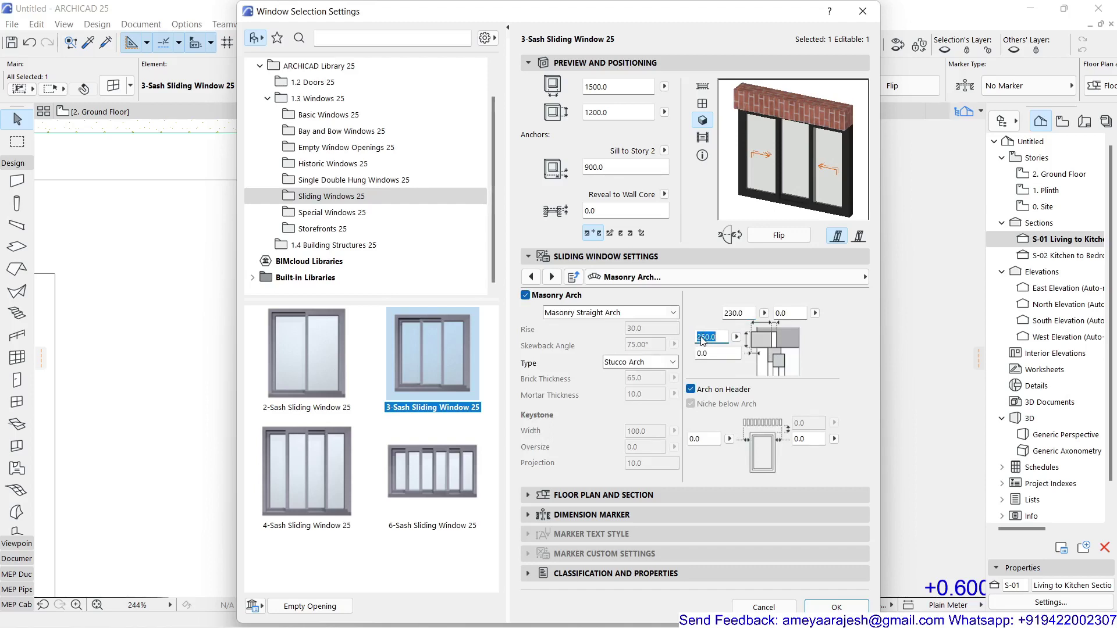
{"action": "type", "text": "230"}
{"action": "key", "text": "Return"}
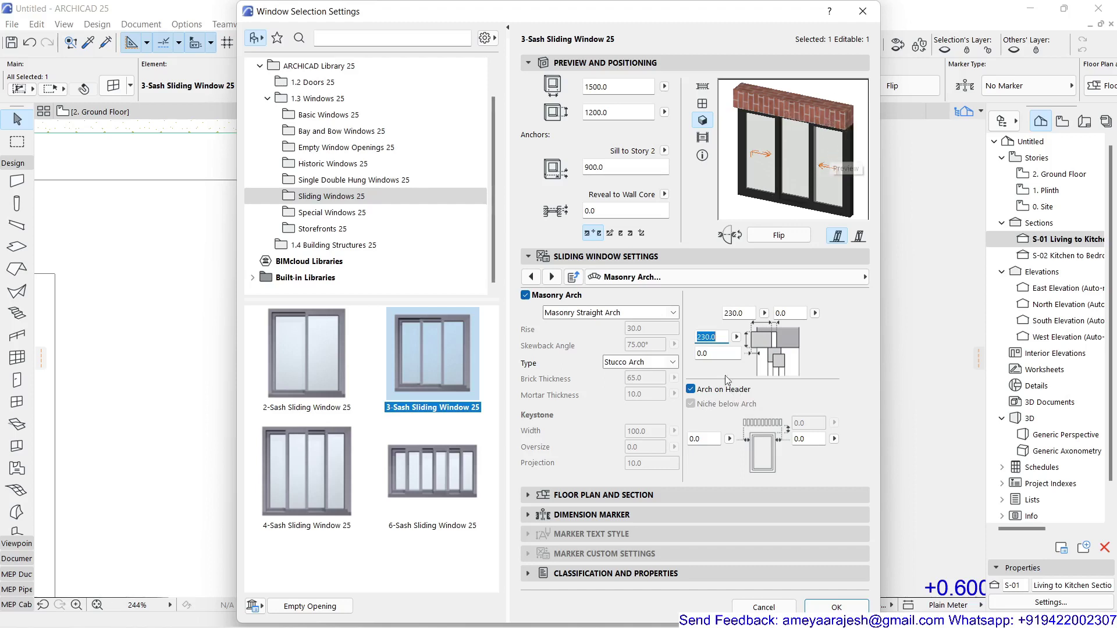
Extend the masonry arch 150 mm beyond each side of the window, keeping Arch on Header enabled.
{"action": "left_click", "coordinate": [691, 389]}
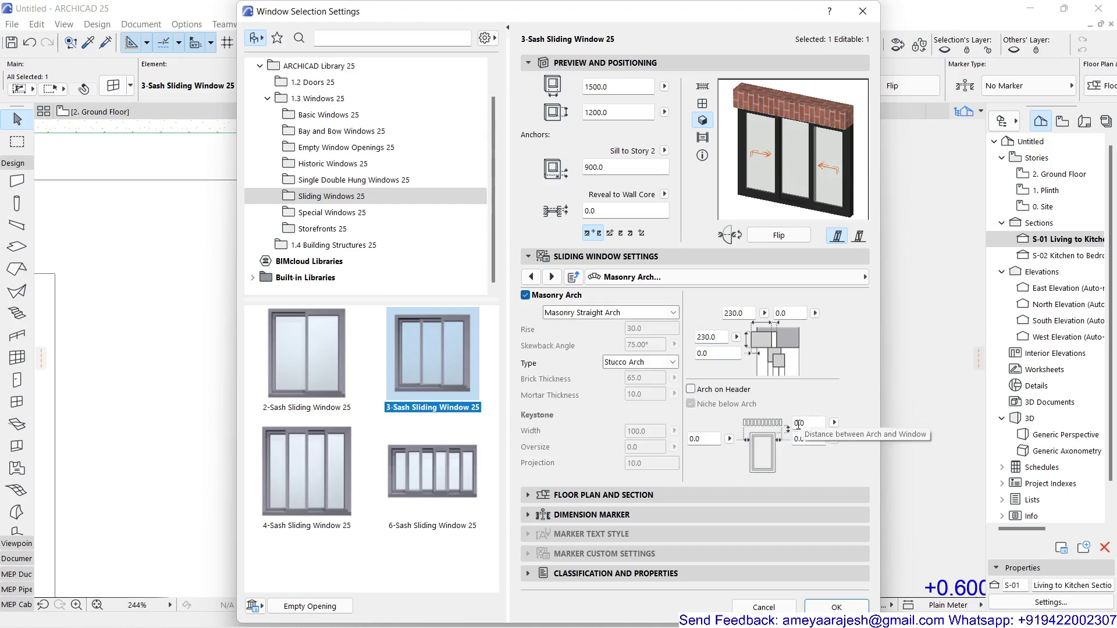
{"action": "left_click", "coordinate": [691, 389]}
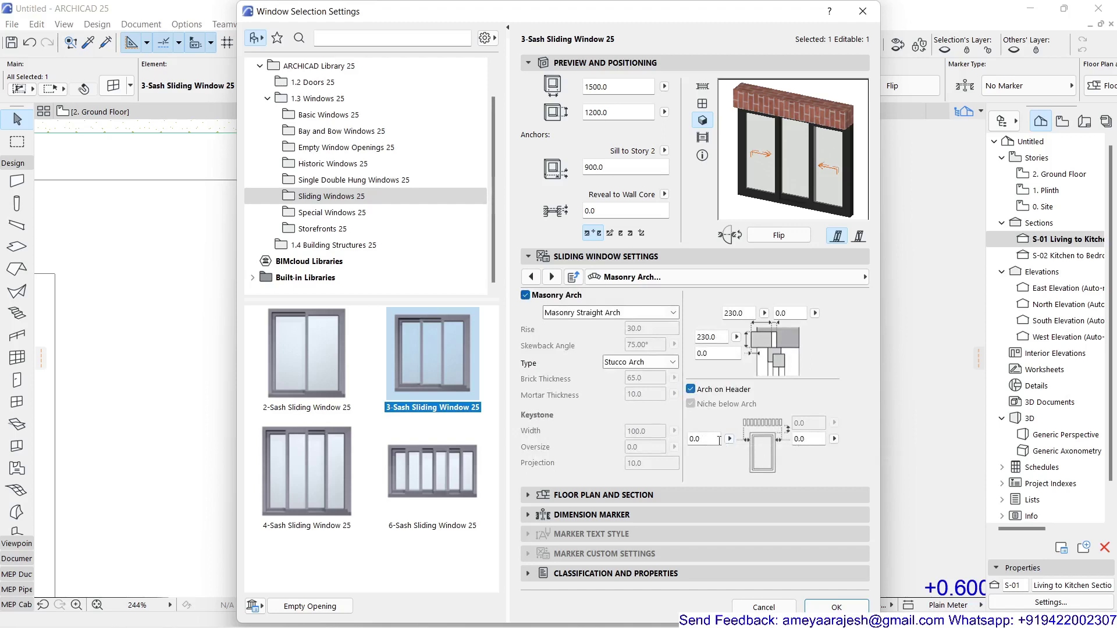
{"action": "left_click", "coordinate": [709, 439]}
{"action": "type", "text": "150"}
{"action": "left_click", "coordinate": [811, 440]}
{"action": "type", "text": "15"}
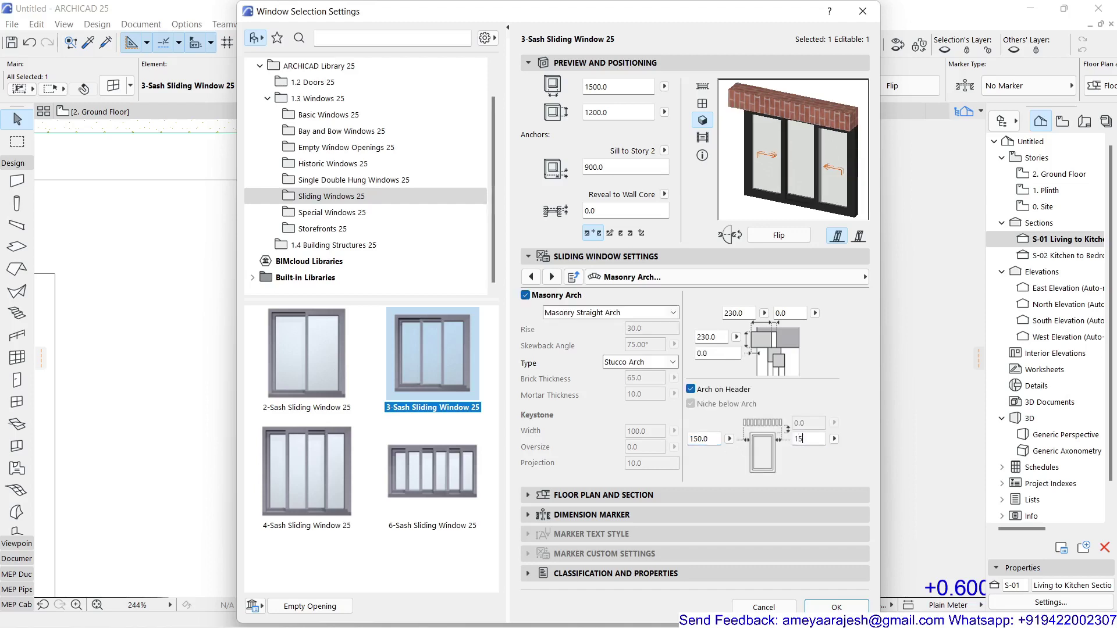
{"action": "key", "text": "Return"}
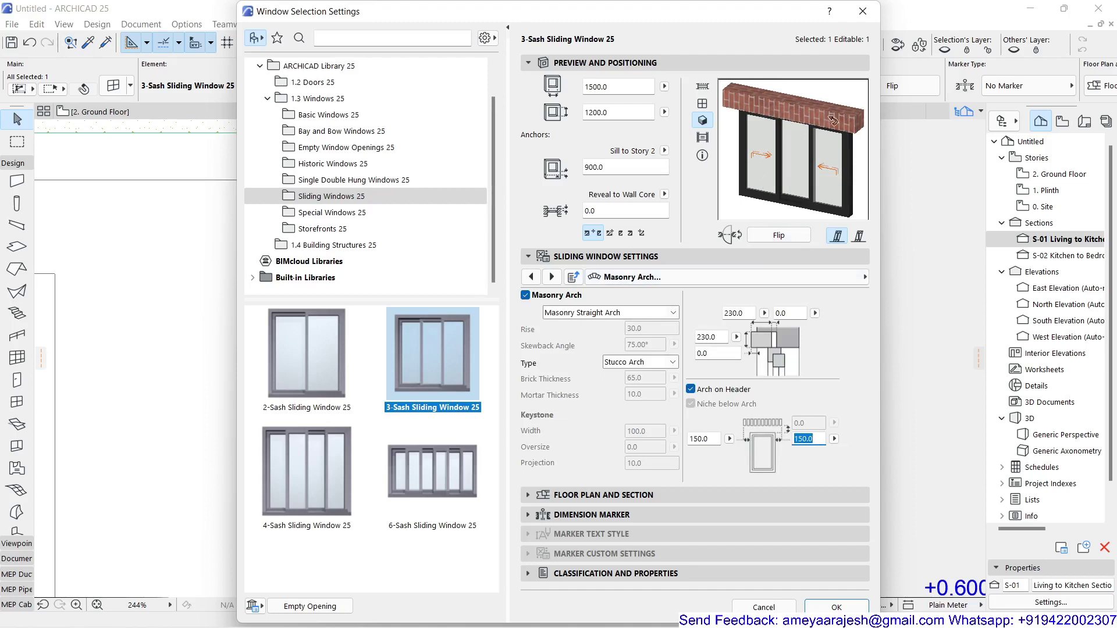
Set the masonry arch's brick surface to Paint - Peach in the wall opening's model attributes.
{"action": "left_click", "coordinate": [844, 278]}
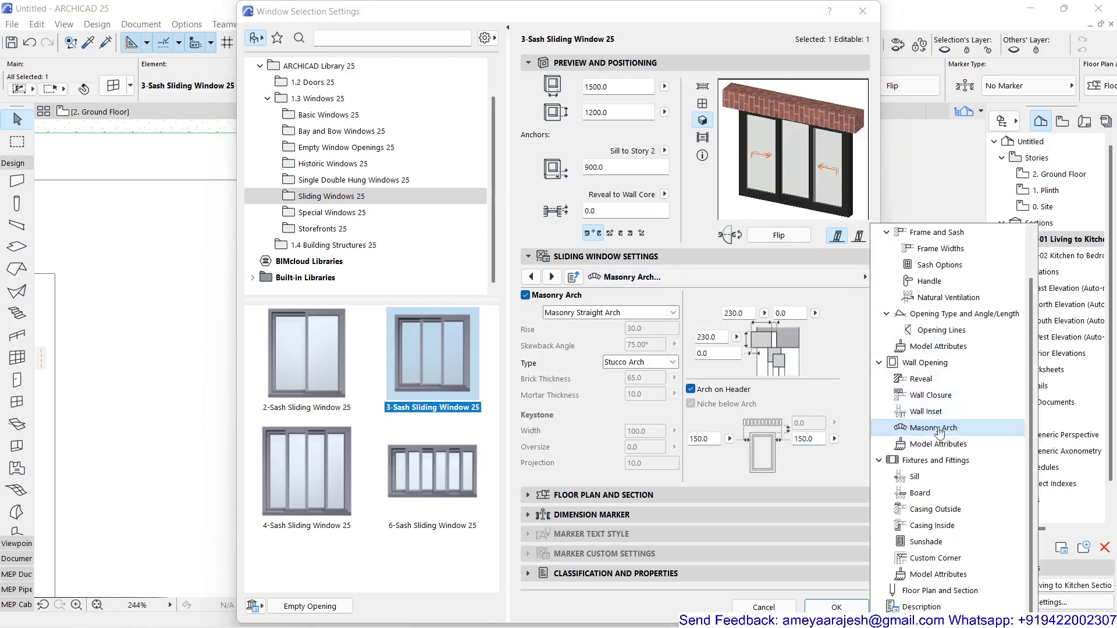
{"action": "left_click", "coordinate": [937, 445]}
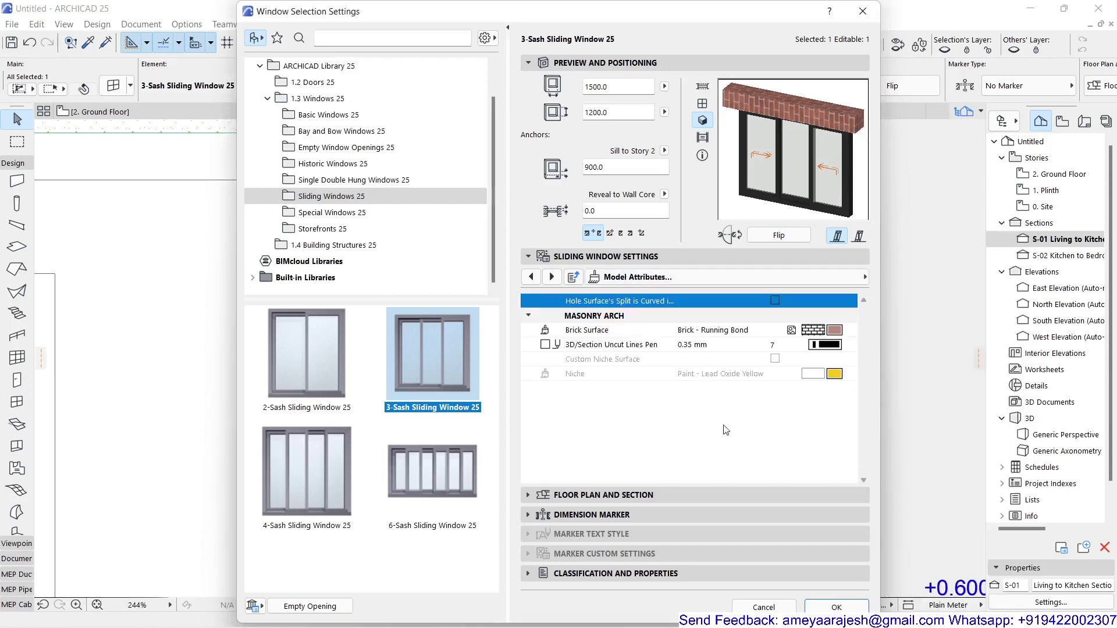
{"action": "left_click", "coordinate": [531, 277]}
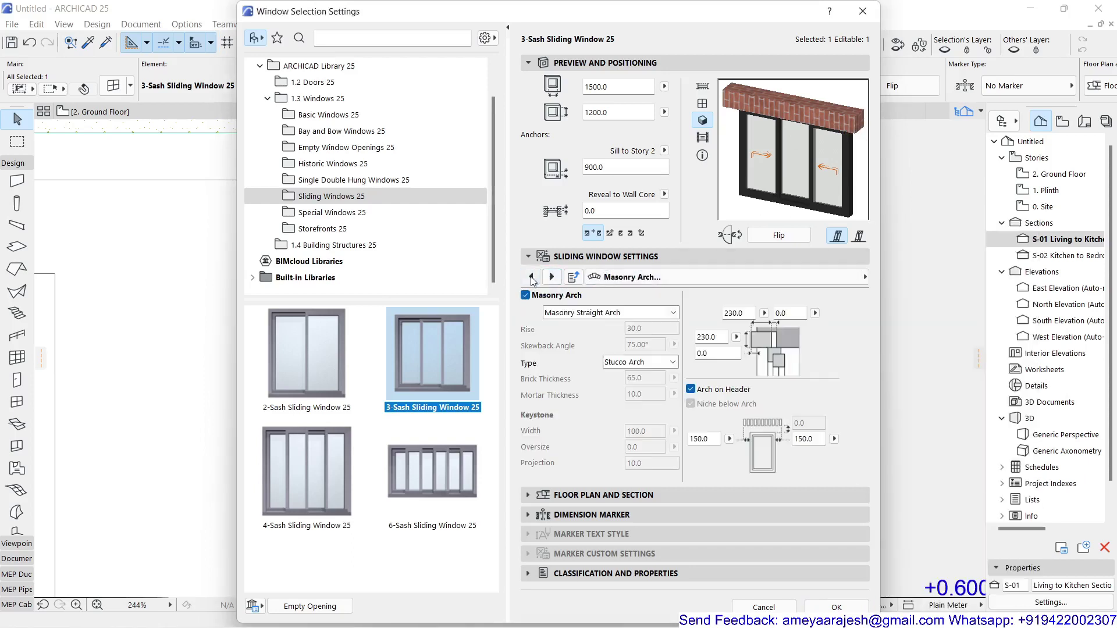
{"action": "left_click", "coordinate": [551, 277]}
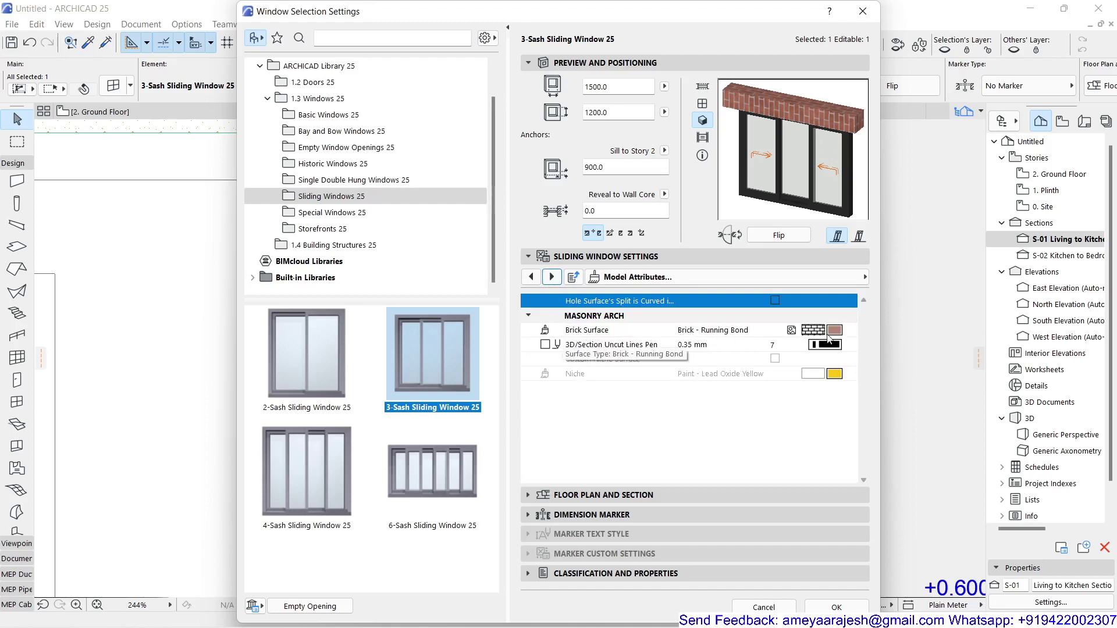
{"action": "left_click", "coordinate": [853, 332]}
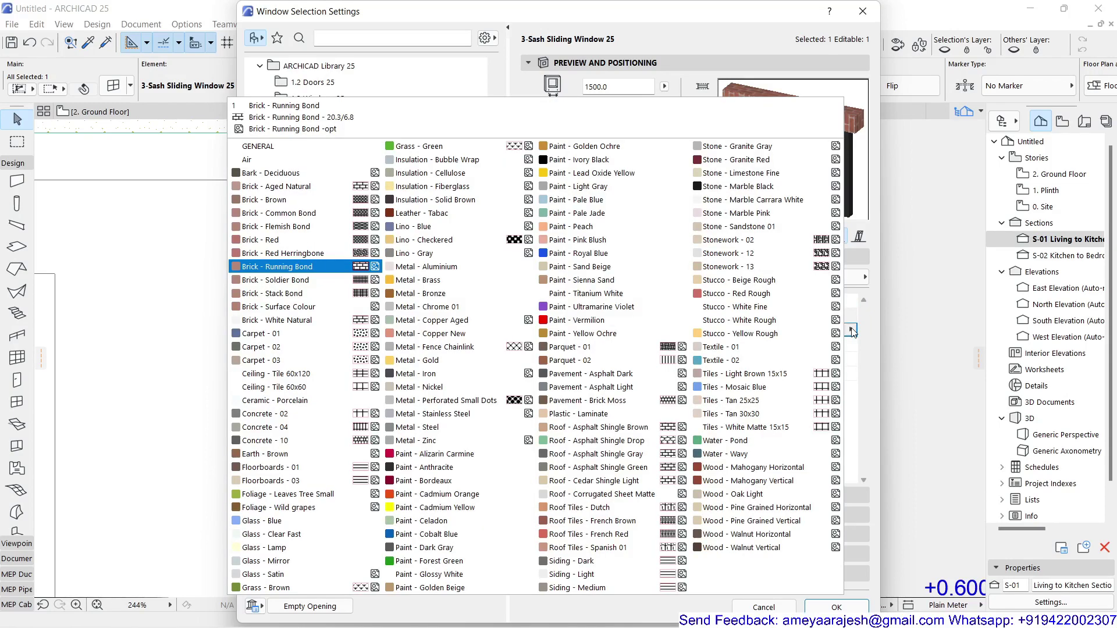
{"action": "left_click", "coordinate": [617, 233]}
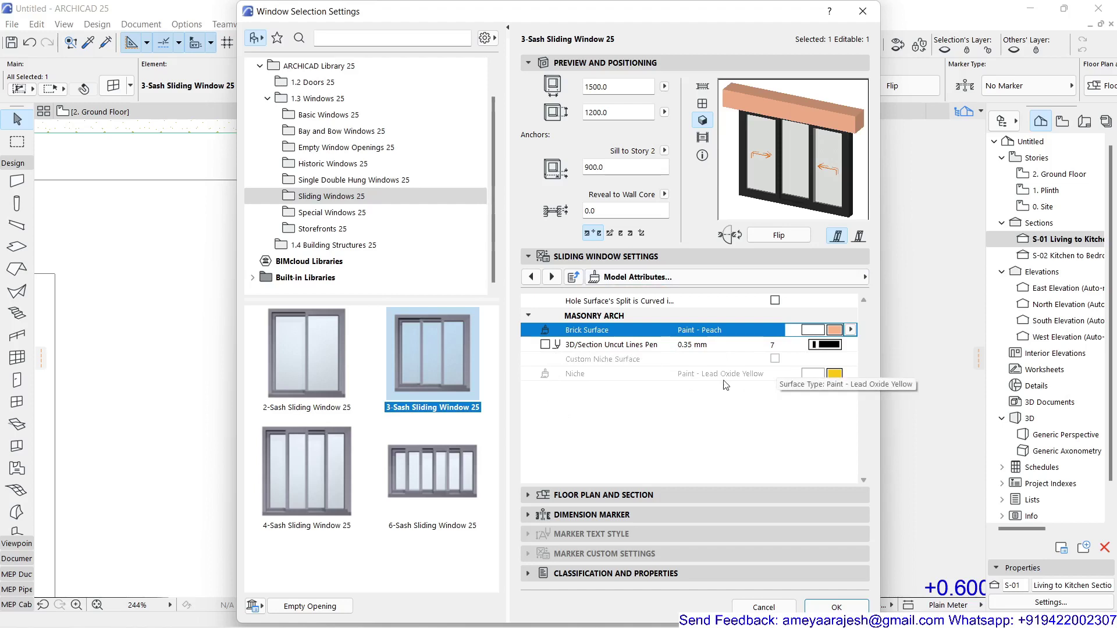
Set the masonry arch's section fill type to Structural Concrete in the sliding window's floor plan and section settings.
{"action": "left_click", "coordinate": [852, 280]}
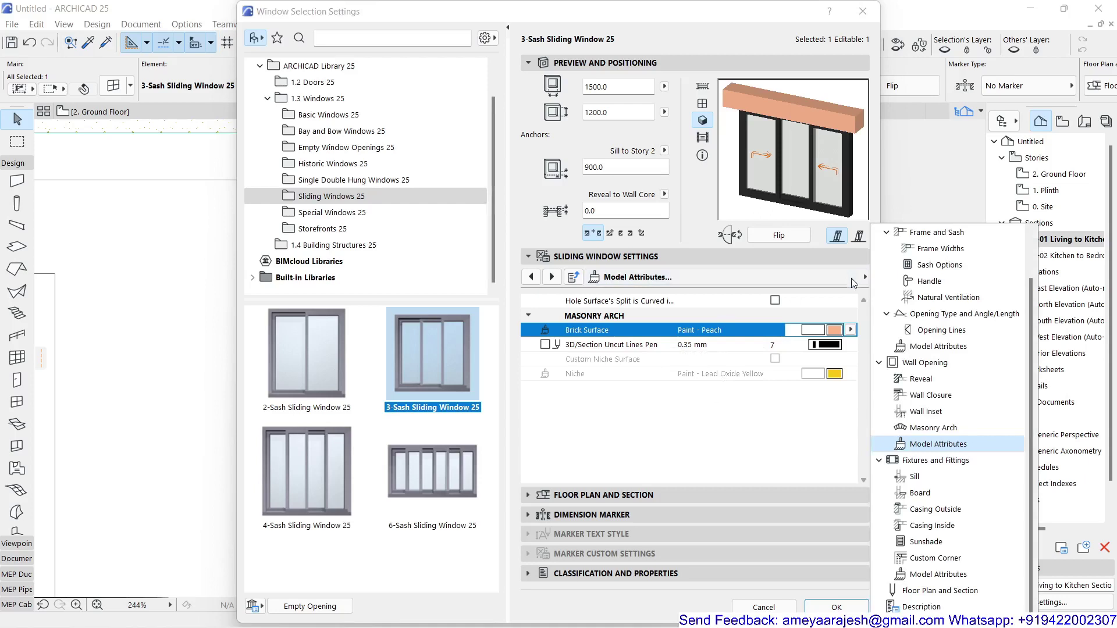
{"action": "left_click", "coordinate": [922, 595]}
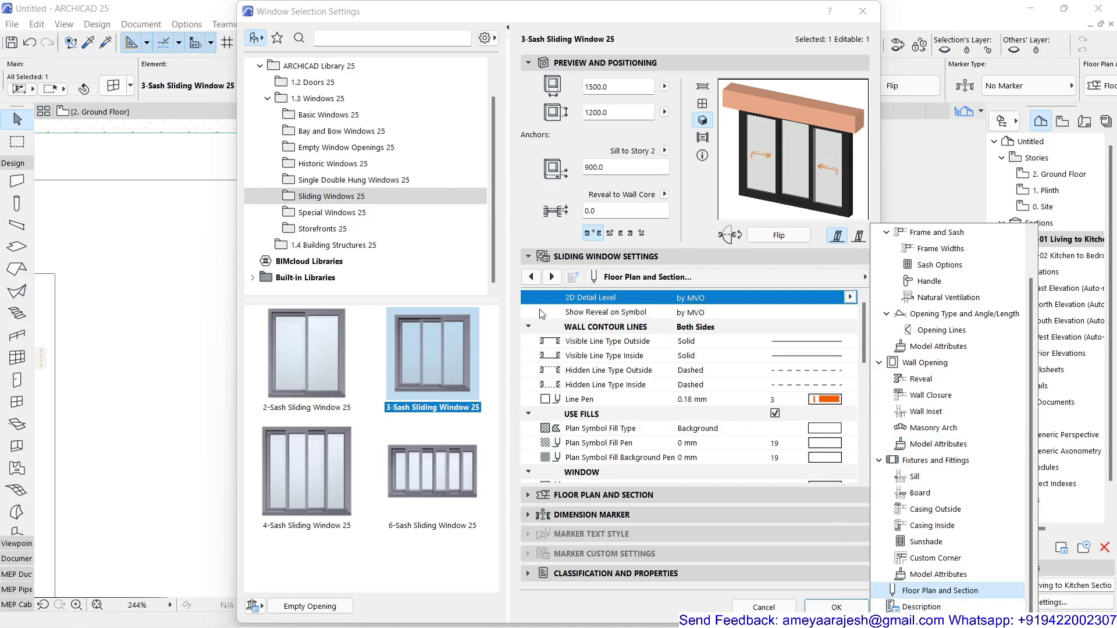
{"action": "left_click", "coordinate": [540, 314]}
{"action": "scroll", "coordinate": [707, 372], "scroll_direction": "down", "scroll_amount": 5}
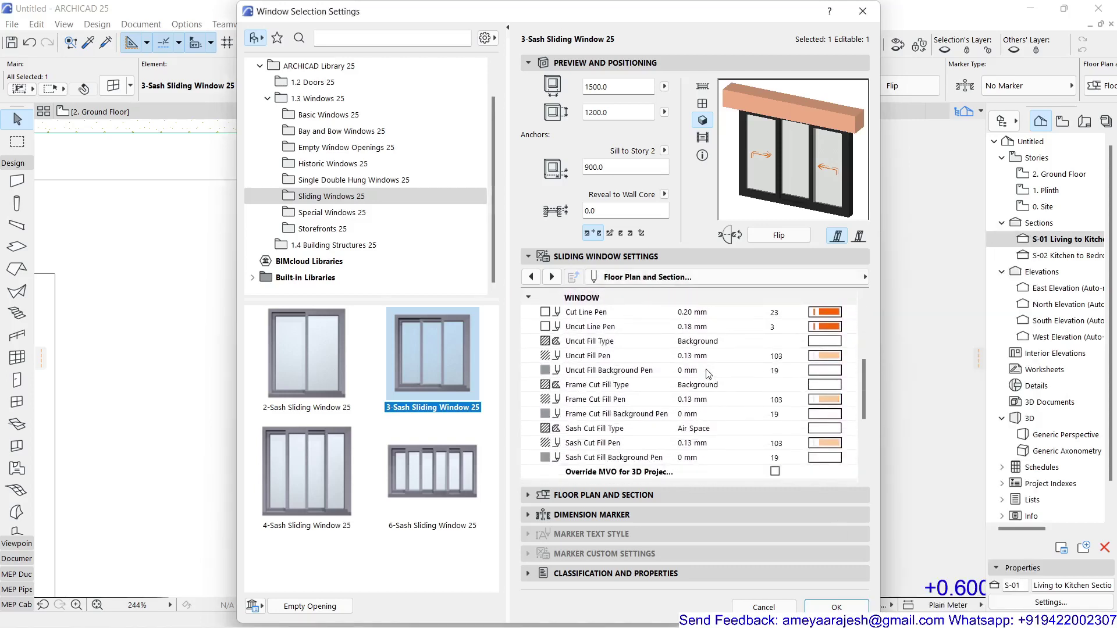
{"action": "scroll", "coordinate": [707, 372], "scroll_direction": "down", "scroll_amount": 4}
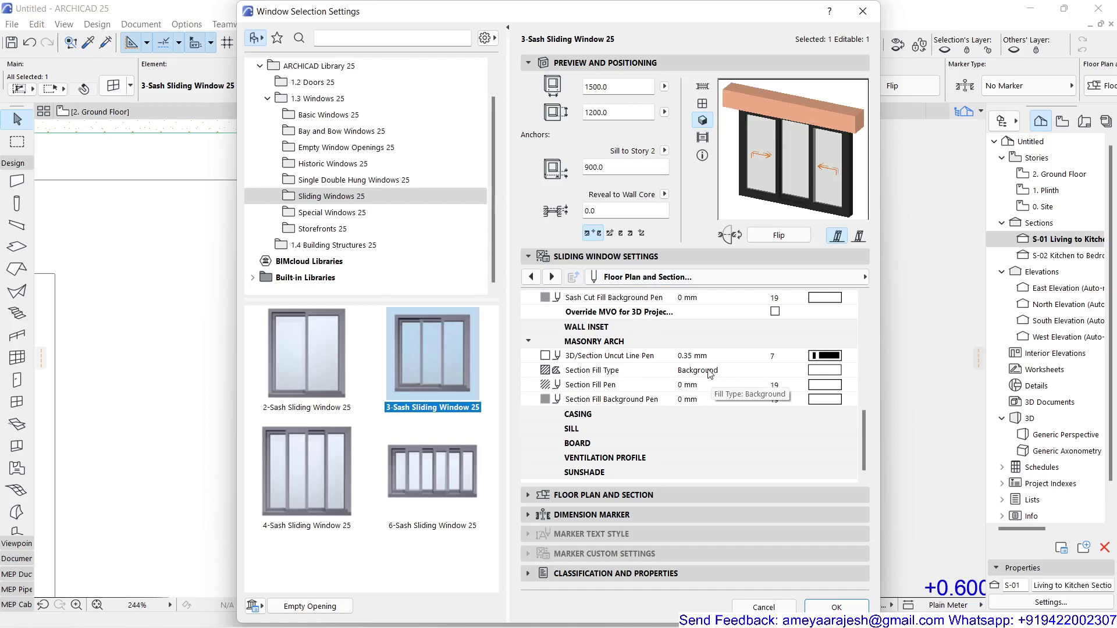
{"action": "left_click", "coordinate": [589, 376]}
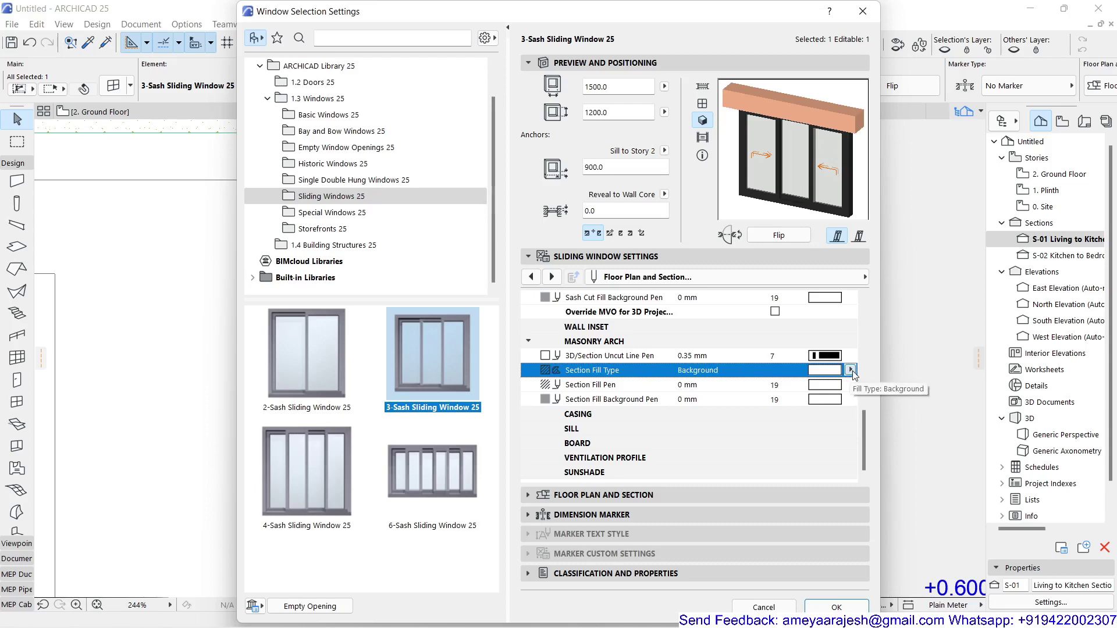
{"action": "left_click", "coordinate": [852, 371]}
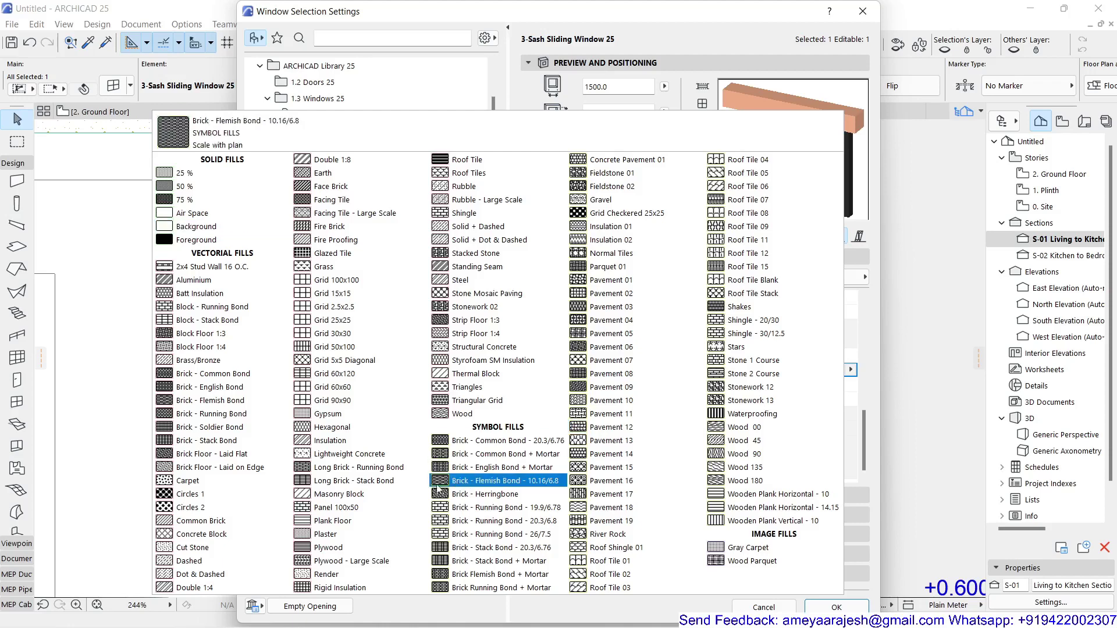
{"action": "left_click", "coordinate": [519, 348]}
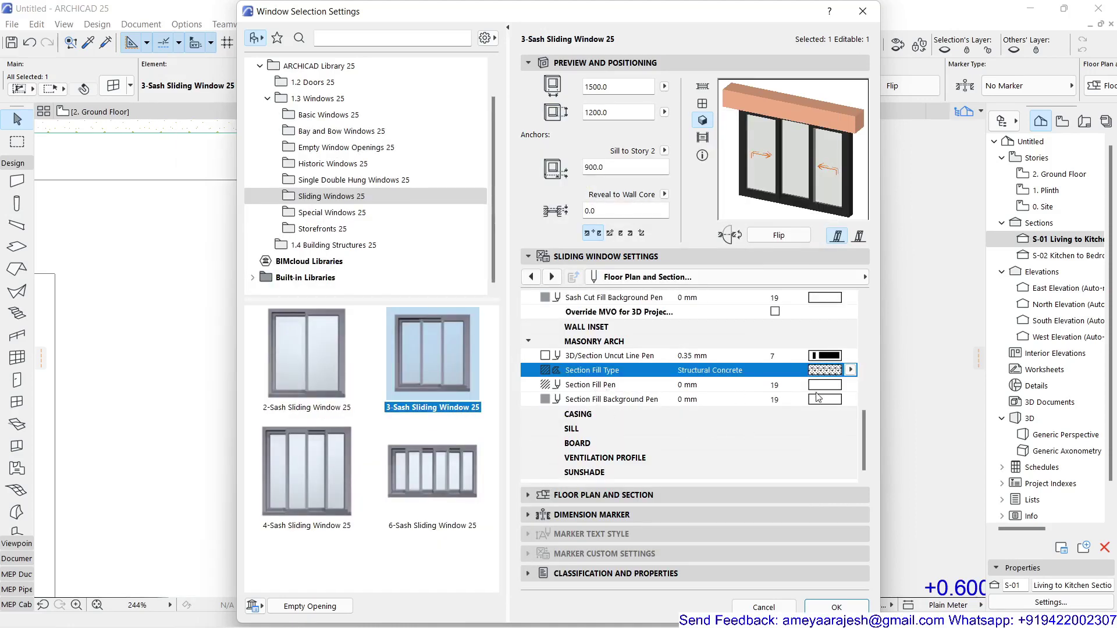
Set the masonry arch's section fill pen to 1 and its section fill background pen to Window Background, and apply the window settings.
{"action": "left_click", "coordinate": [849, 385]}
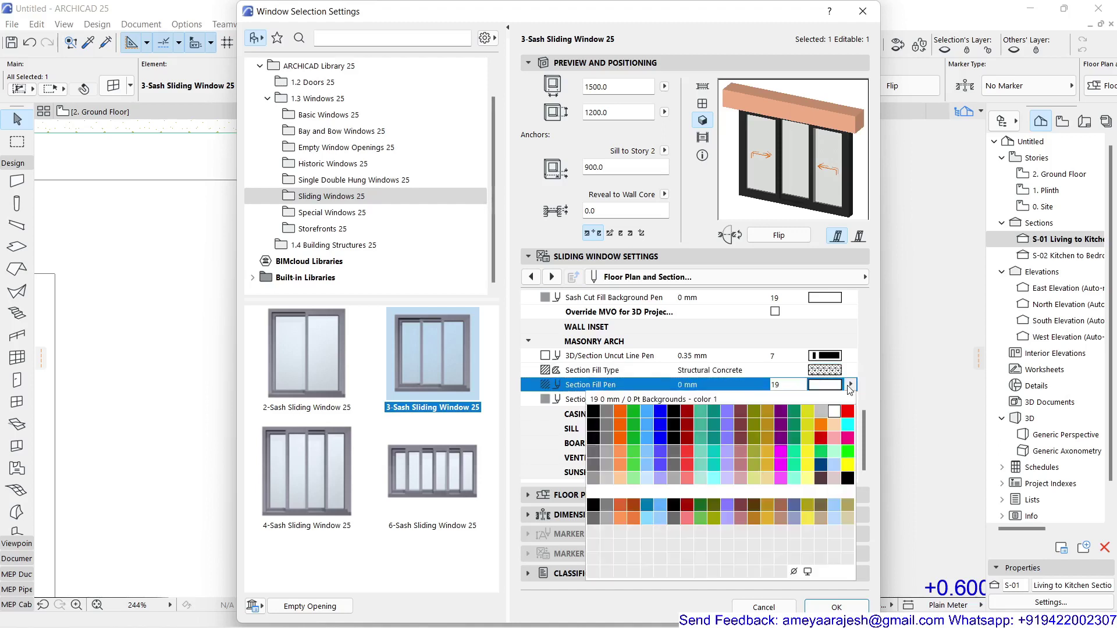
{"action": "left_click", "coordinate": [592, 414]}
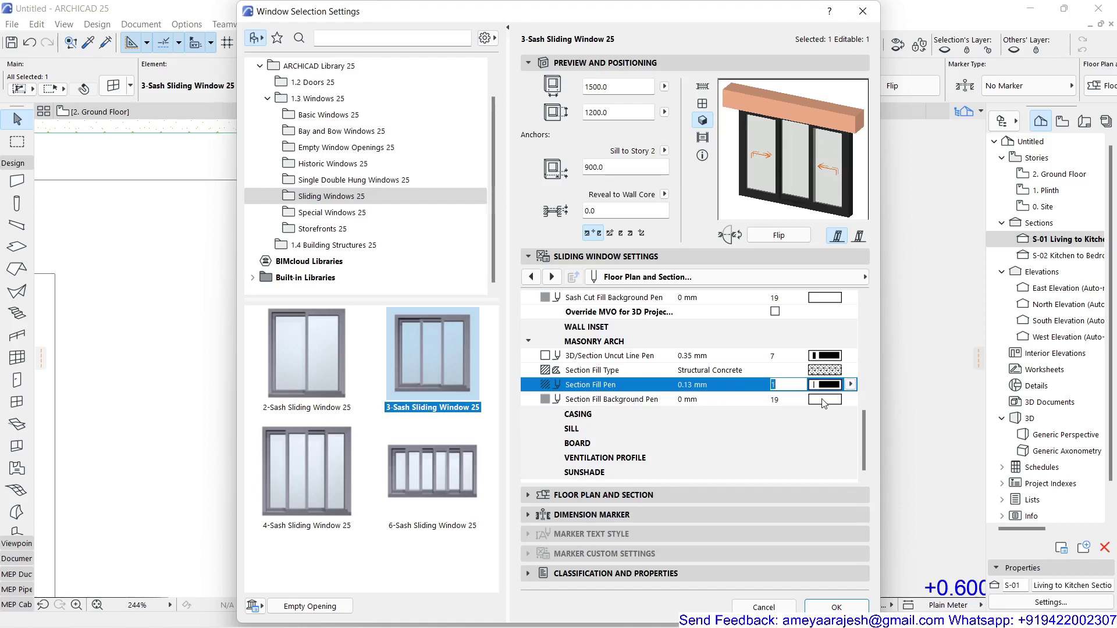
{"action": "left_click", "coordinate": [852, 401]}
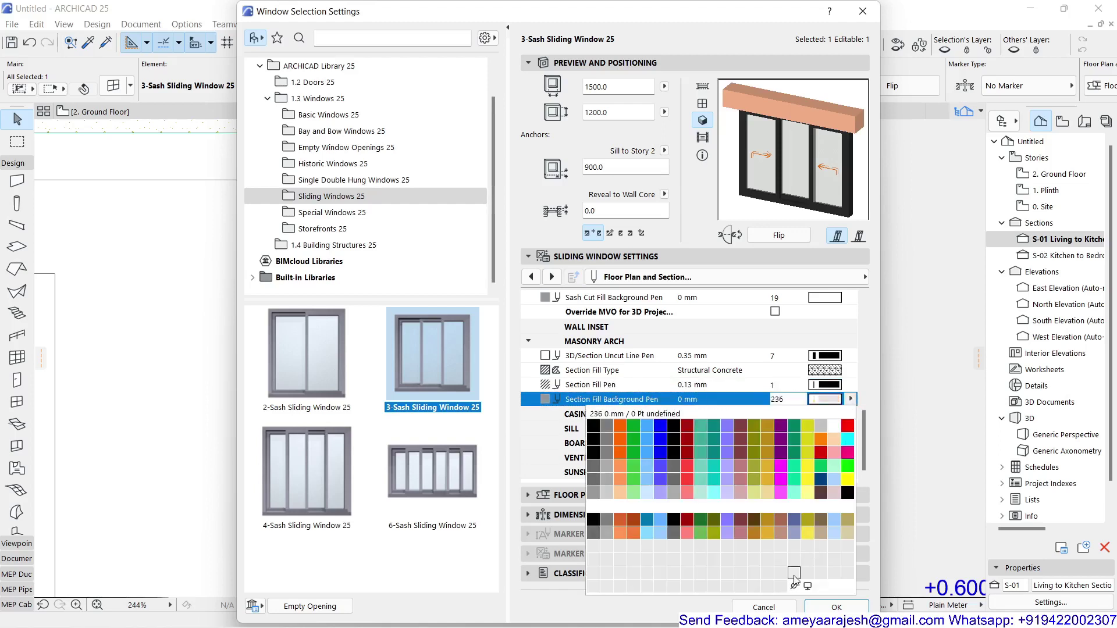
{"action": "left_click", "coordinate": [808, 586]}
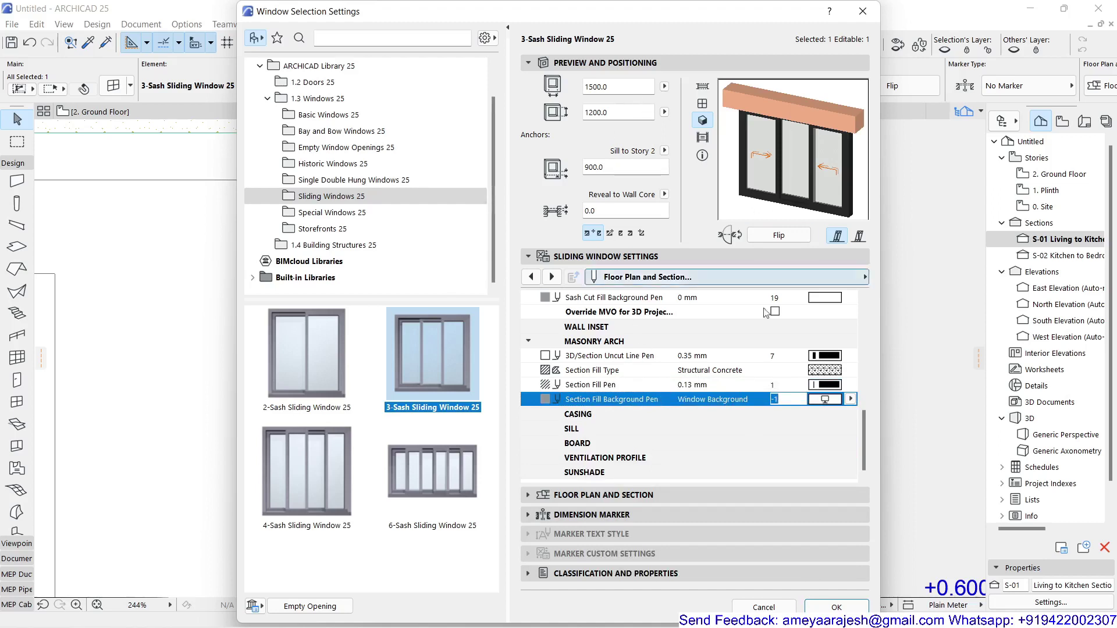
{"action": "mouse_move", "coordinate": [765, 613]}
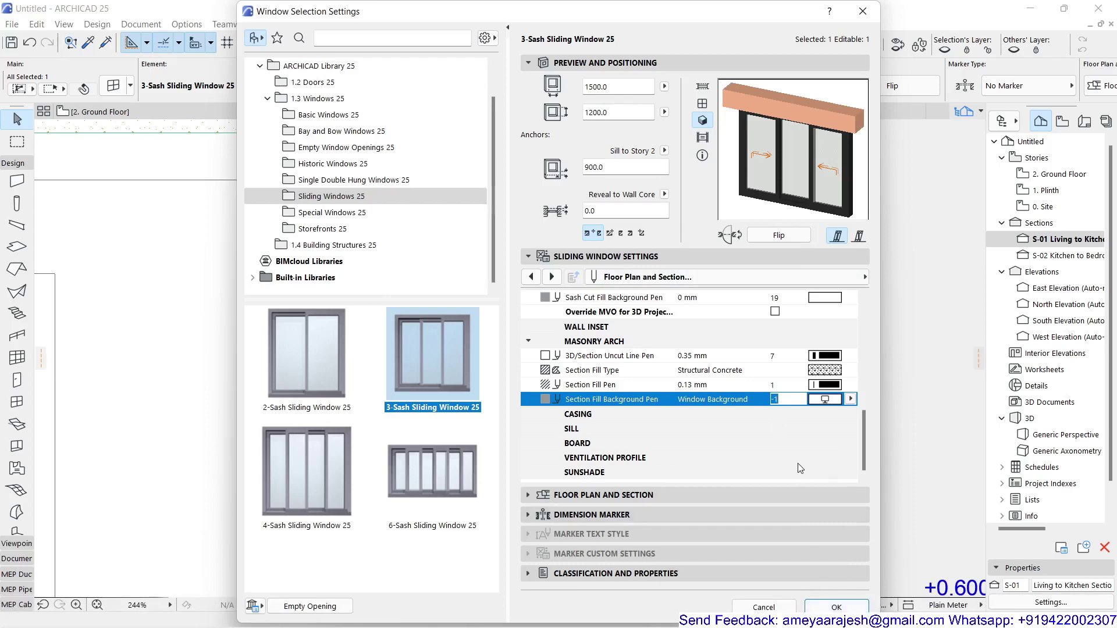
{"action": "left_click", "coordinate": [817, 610]}
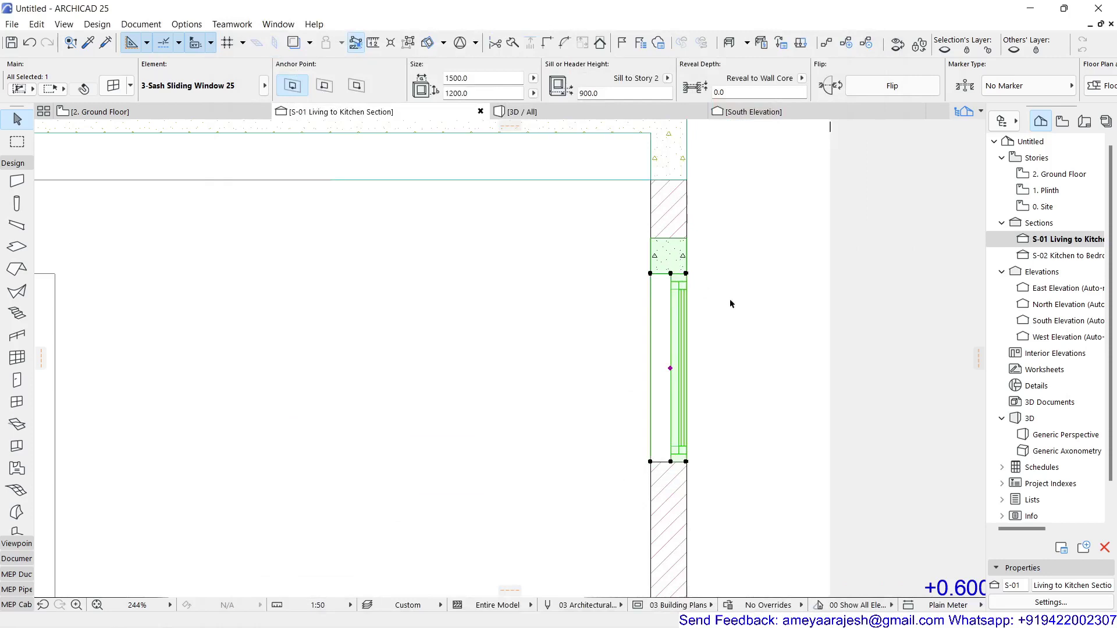
{"action": "key", "text": "Escape"}
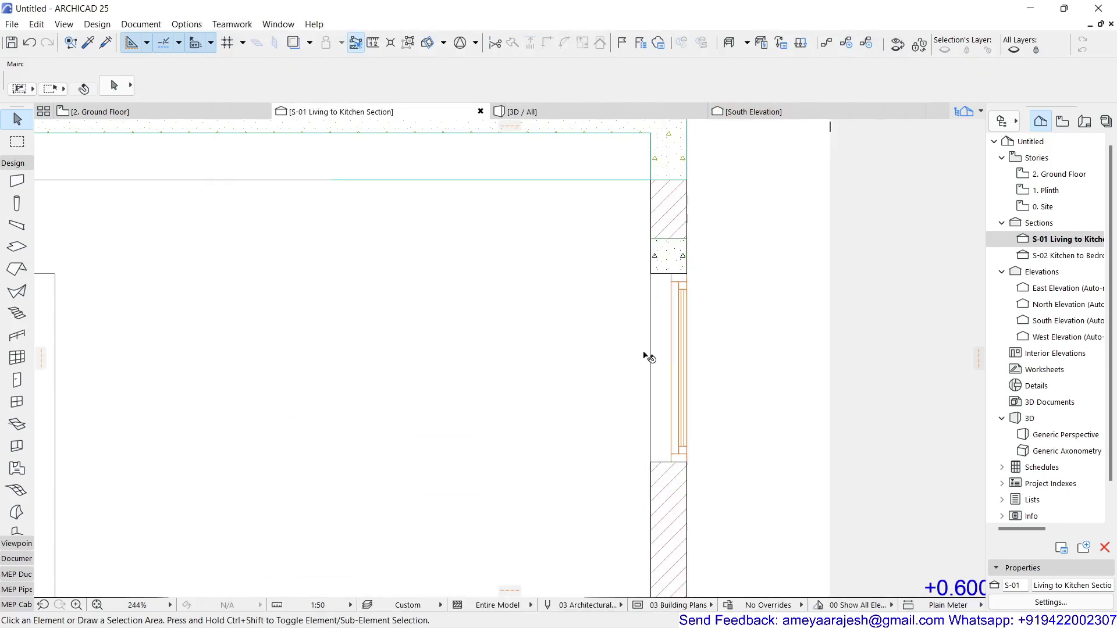
Increase the reveal depth of the living room's sliding window in the section to set its frame farther into the wall.
{"action": "mouse_move", "coordinate": [662, 340]}
{"action": "left_click", "coordinate": [675, 291]}
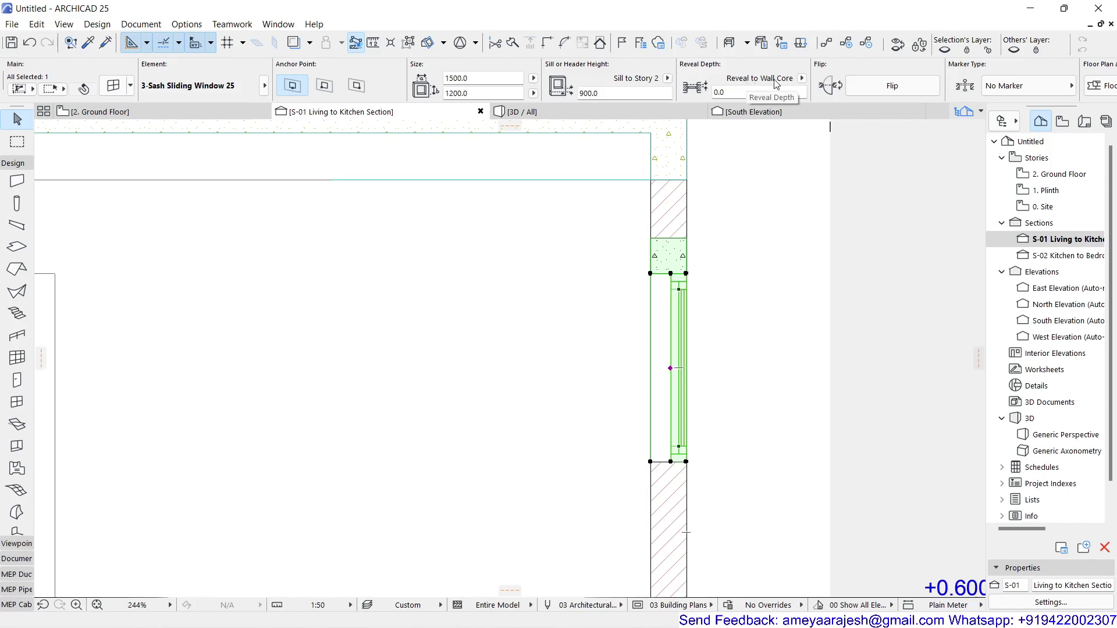
{"action": "left_click", "coordinate": [716, 92]}
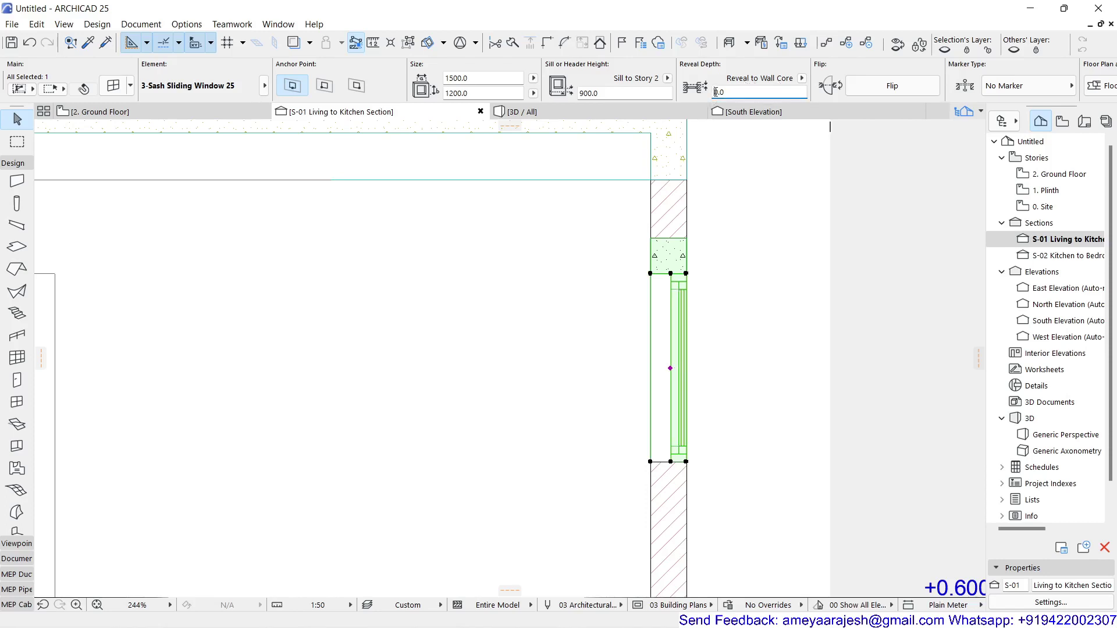
{"action": "type", "text": "5"}
{"action": "key", "text": "Return"}
{"action": "left_click", "coordinate": [732, 314]}
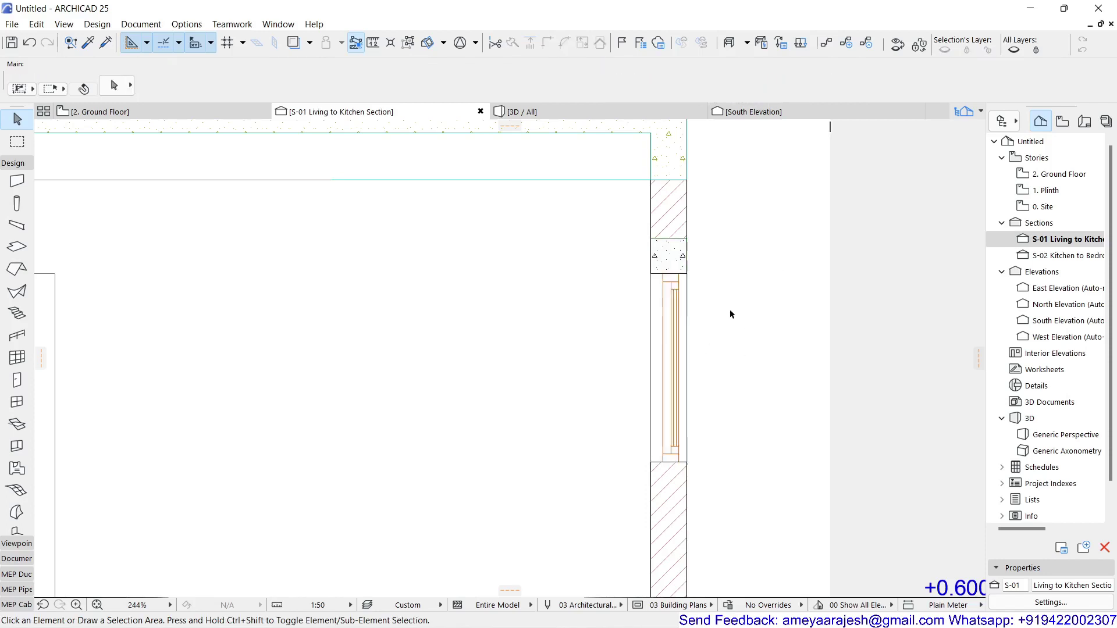
Enable the masonry arch for the sliding window in the kitchen's west wall, selected at section line S-02 on the ground floor plan.
{"action": "left_click", "coordinate": [212, 108]}
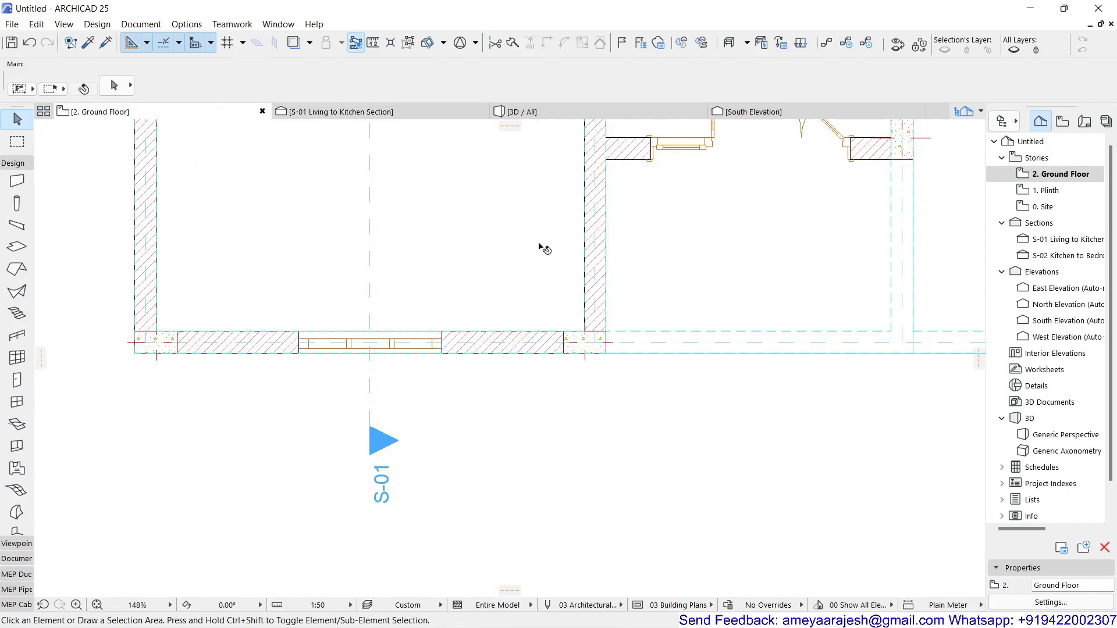
{"action": "left_click", "coordinate": [543, 112]}
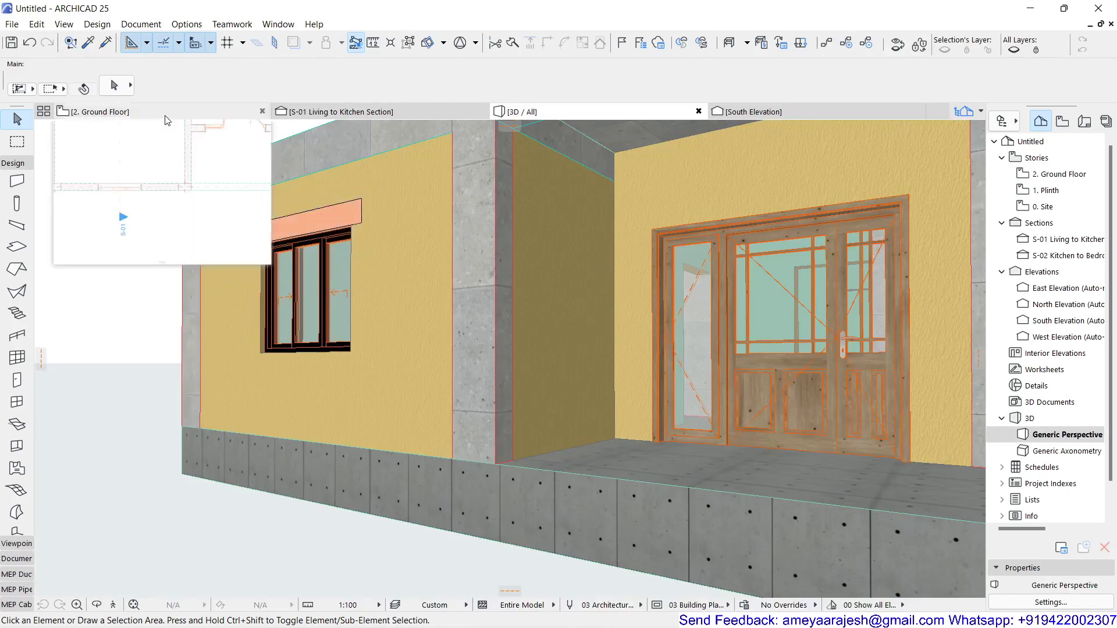
{"action": "left_click", "coordinate": [166, 116]}
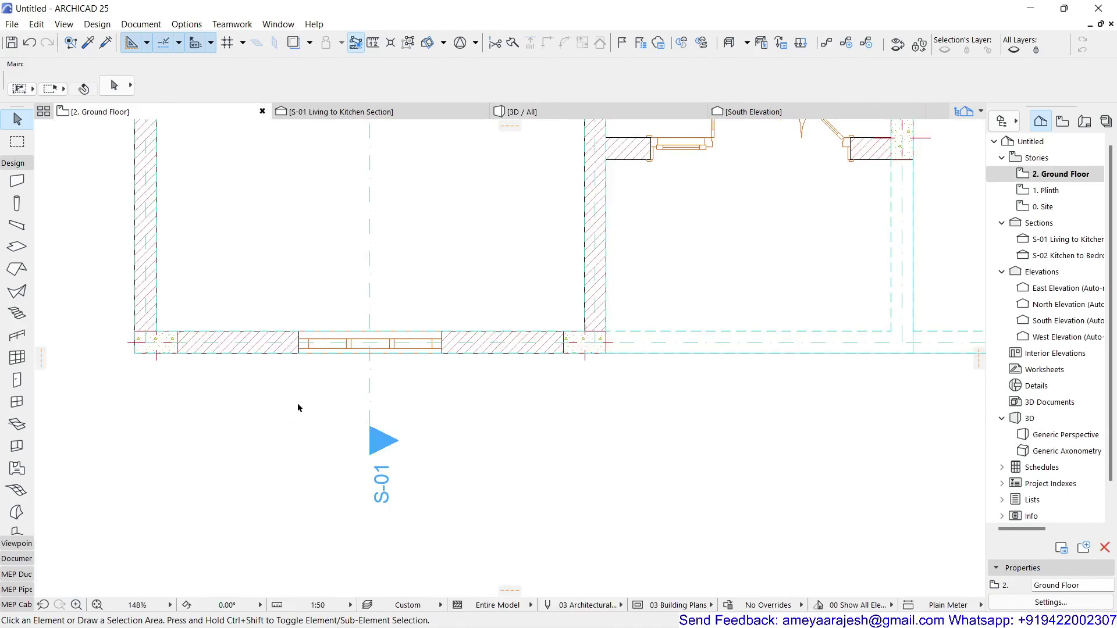
{"action": "scroll", "coordinate": [298, 402], "scroll_direction": "down", "scroll_amount": 6}
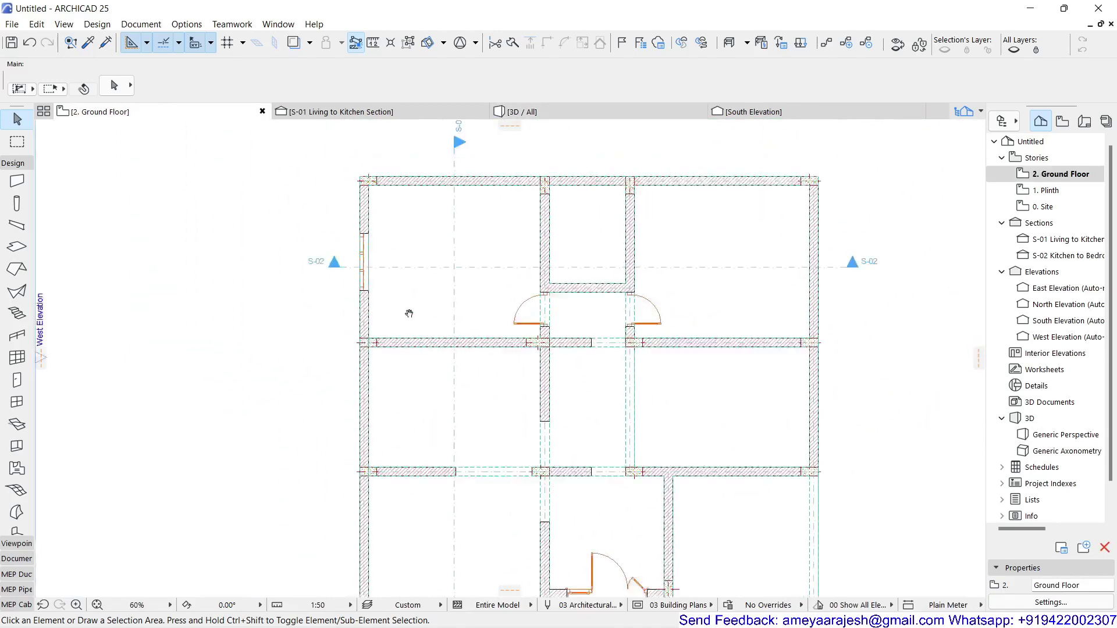
{"action": "scroll", "coordinate": [366, 297], "scroll_direction": "up", "scroll_amount": 6}
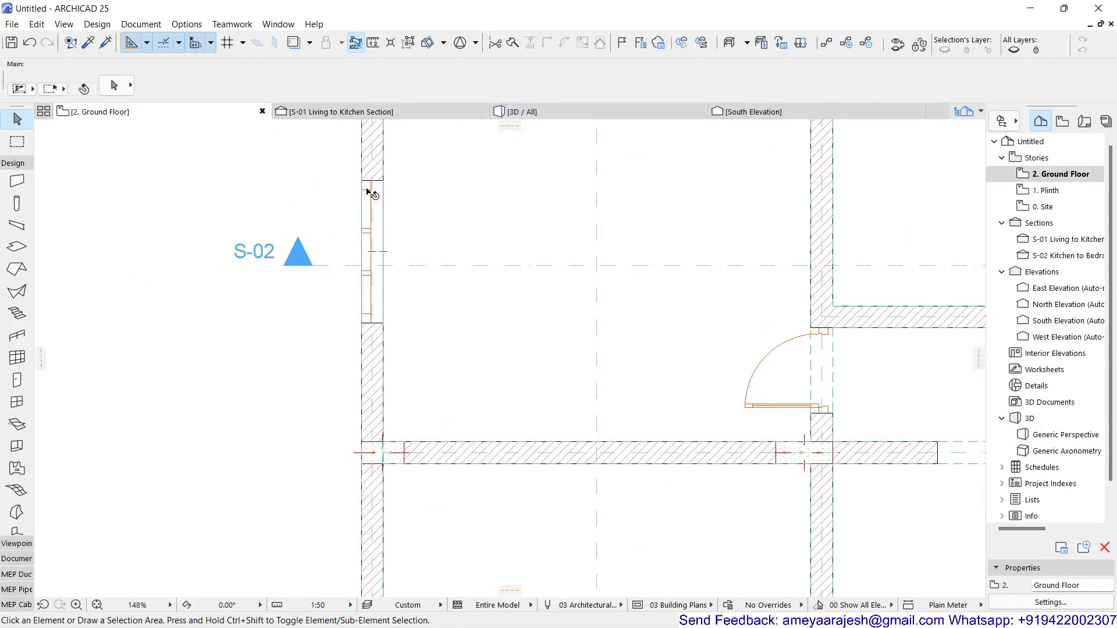
{"action": "left_click", "coordinate": [368, 192]}
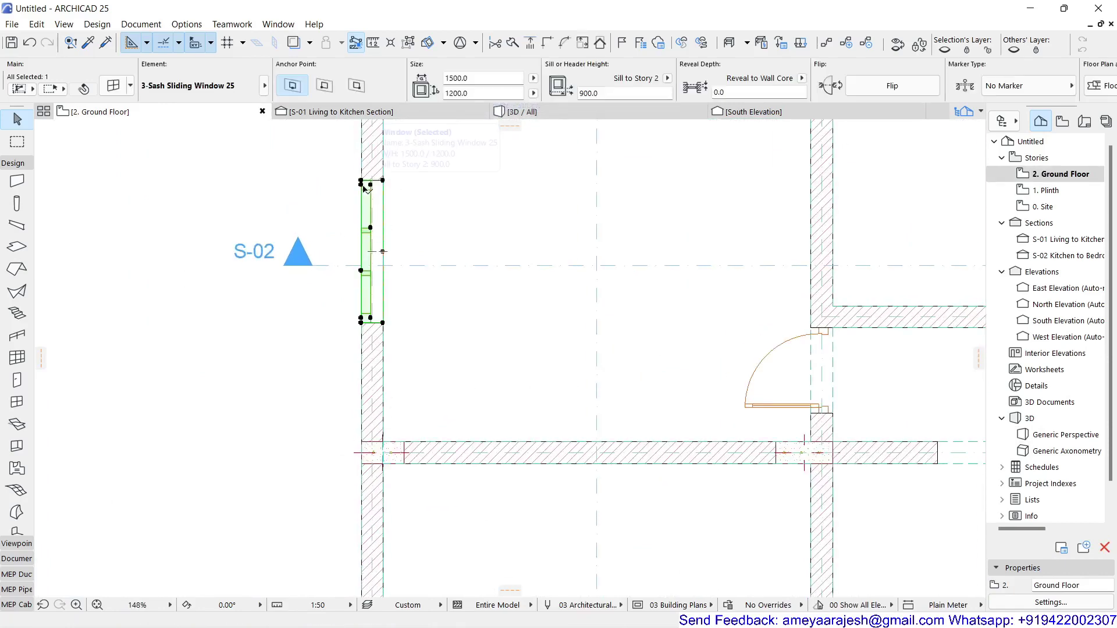
{"action": "left_click", "coordinate": [113, 88]}
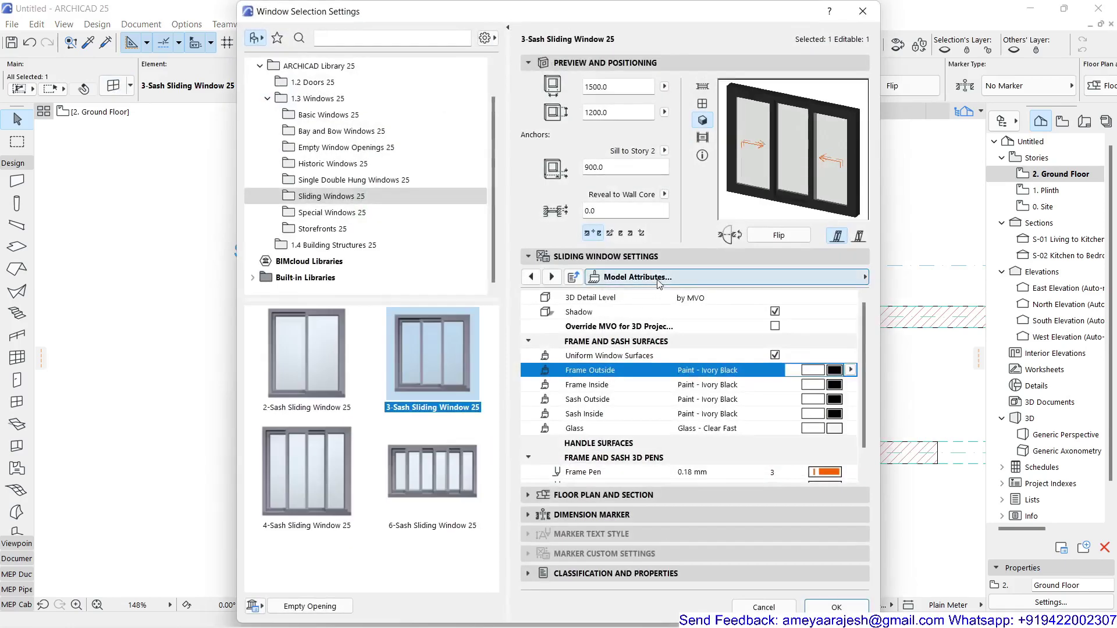
{"action": "left_click", "coordinate": [640, 283]}
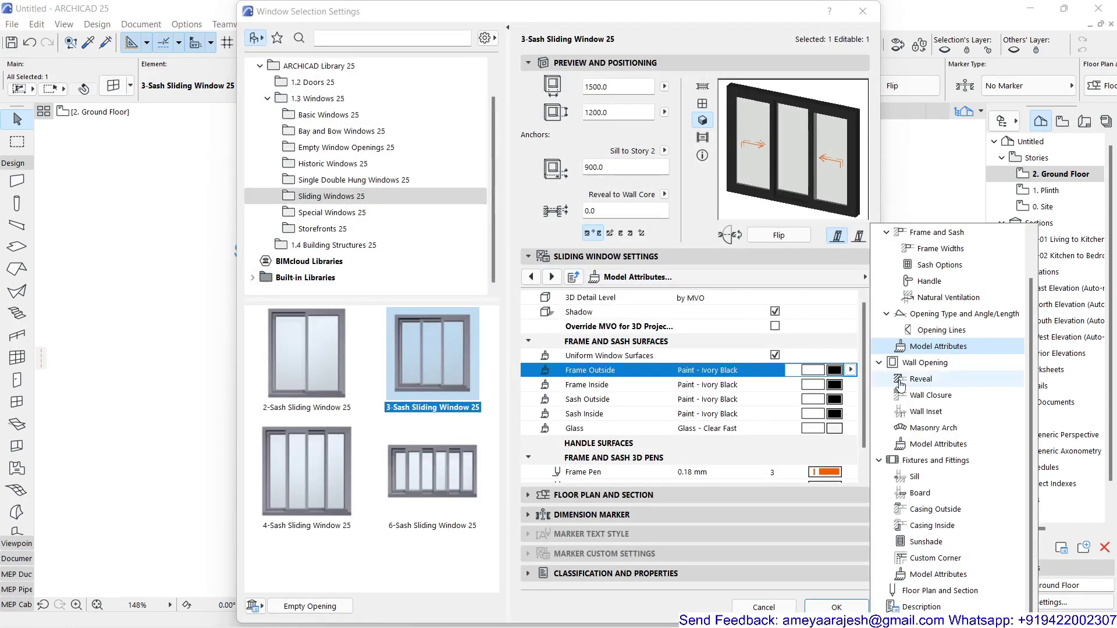
{"action": "left_click", "coordinate": [933, 428]}
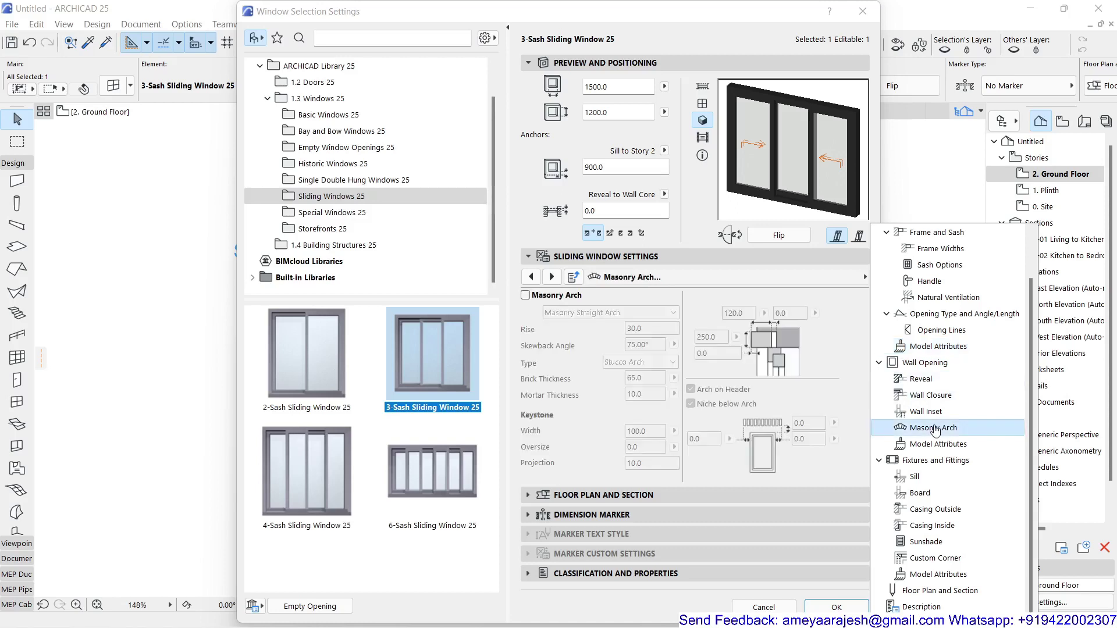
{"action": "left_click", "coordinate": [526, 295]}
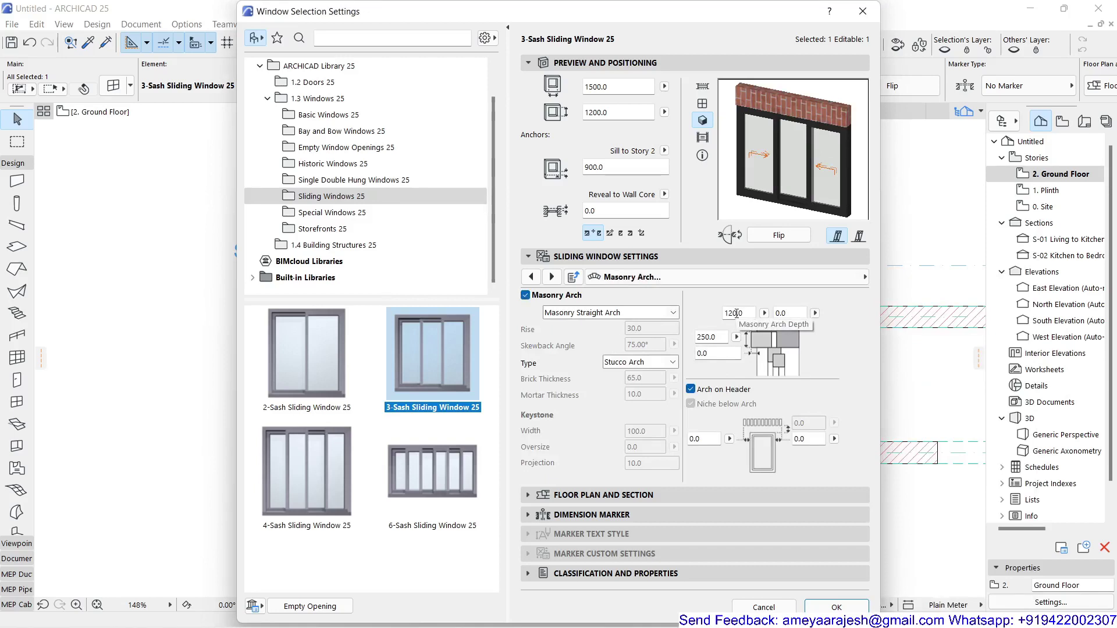
Set the kitchen window's masonry arch depth to 830 mm and its height to 100 mm.
{"action": "double_click", "coordinate": [736, 314]}
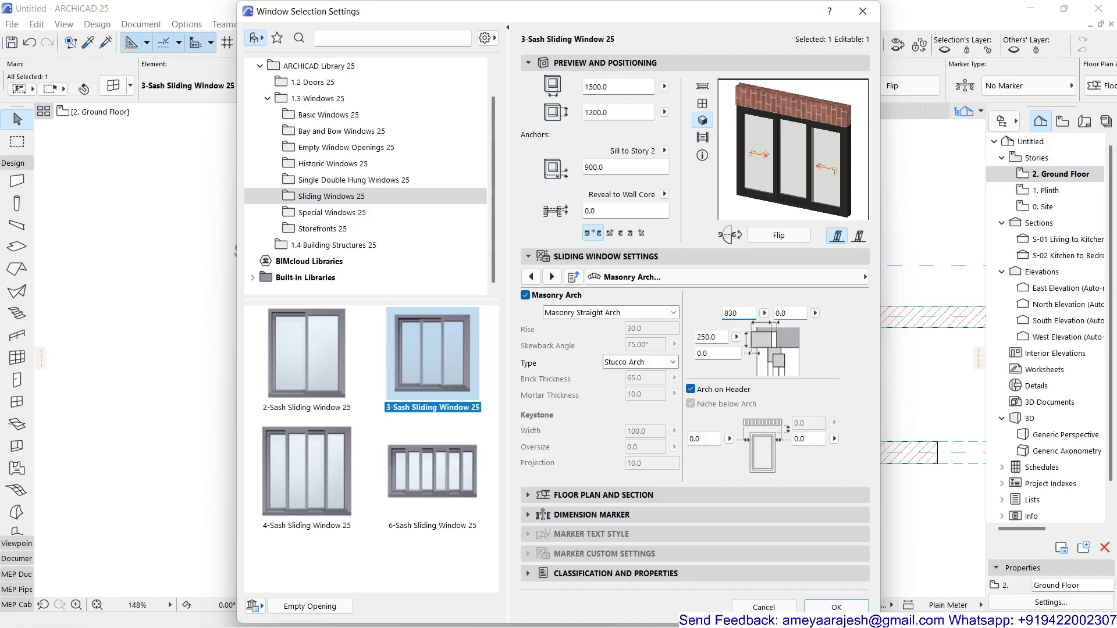
{"action": "key", "text": "Return"}
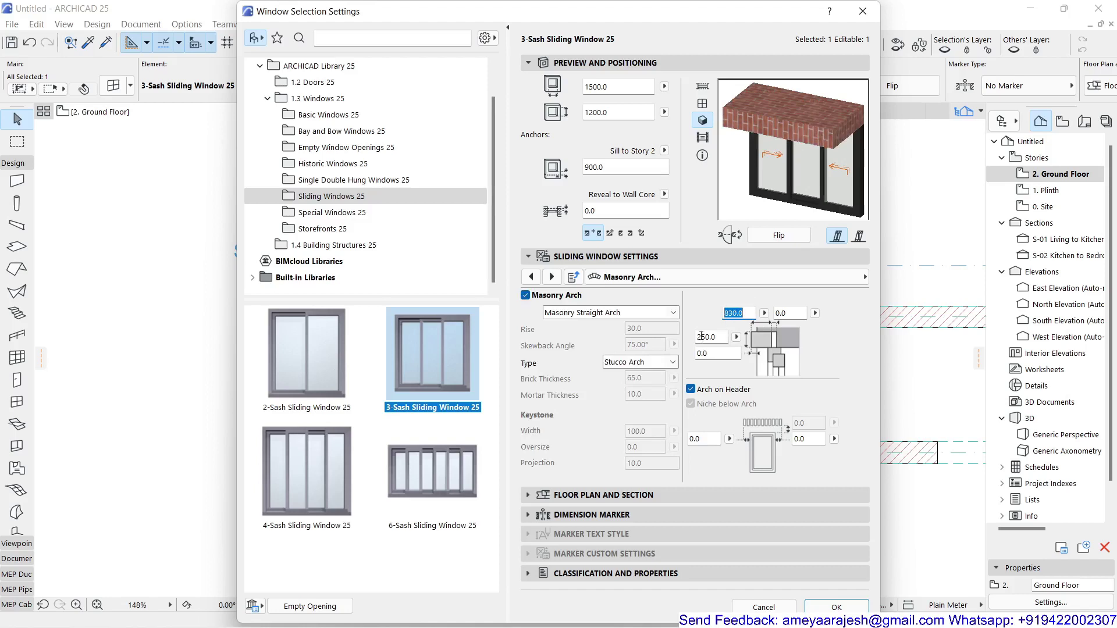
{"action": "double_click", "coordinate": [701, 336]}
{"action": "type", "text": "150"}
{"action": "key", "text": "Return"}
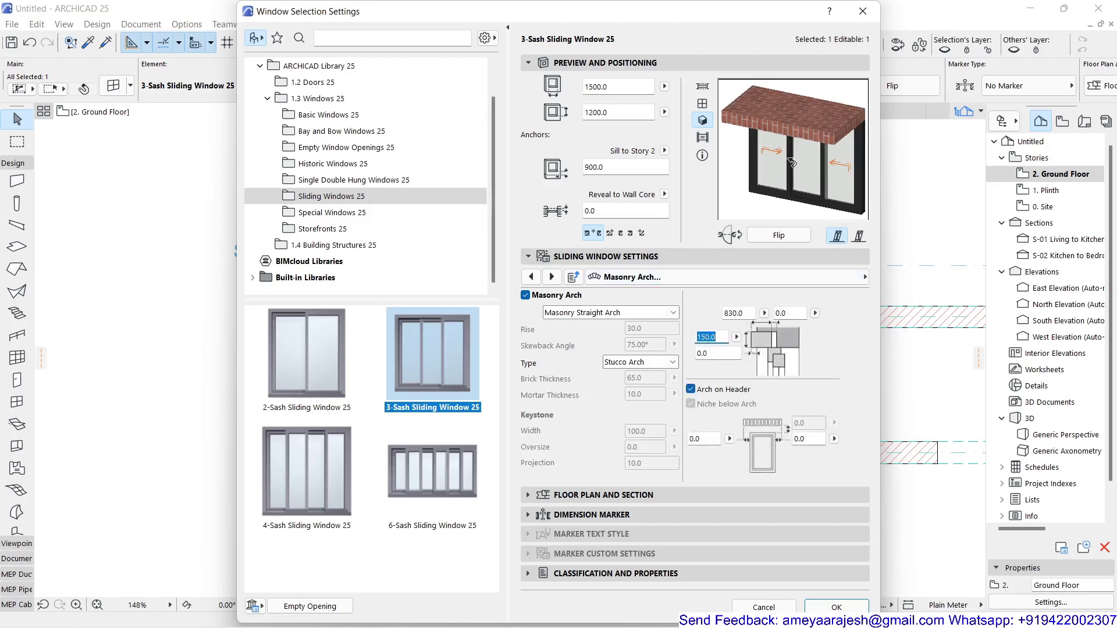
{"action": "type", "text": "1"}
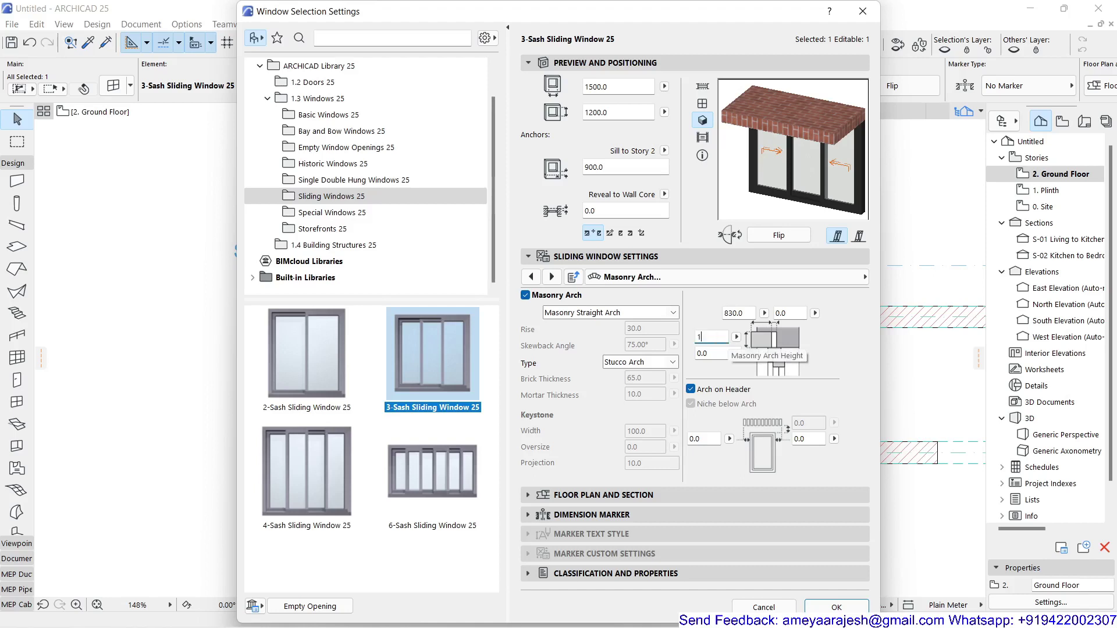
{"action": "key", "text": "Return"}
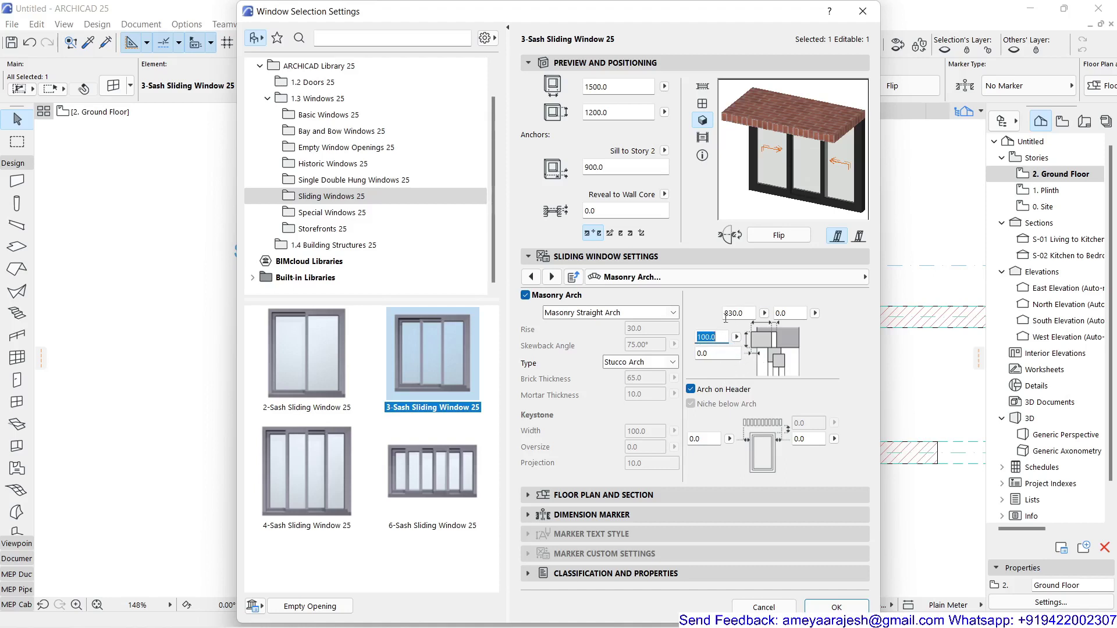
Set the kitchen window's masonry arch overhang to 150 mm on both the left and right sides.
{"action": "left_click", "coordinate": [694, 442]}
{"action": "type", "text": "150"}
{"action": "left_click", "coordinate": [808, 439]}
{"action": "type", "text": "1"}
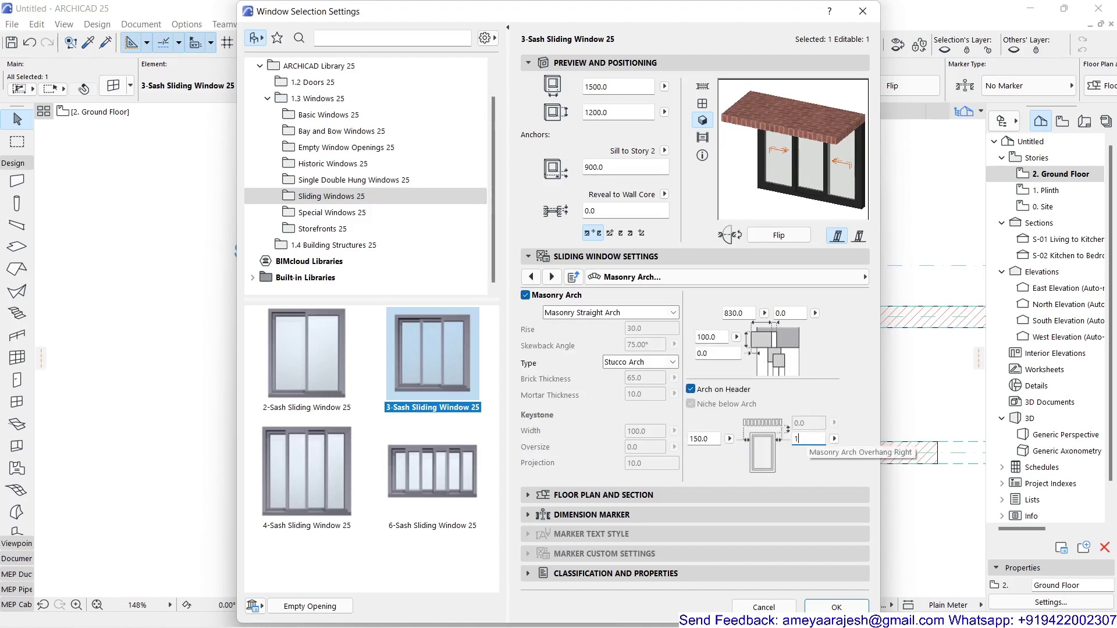
{"action": "type", "text": "50"}
{"action": "key", "text": "Return"}
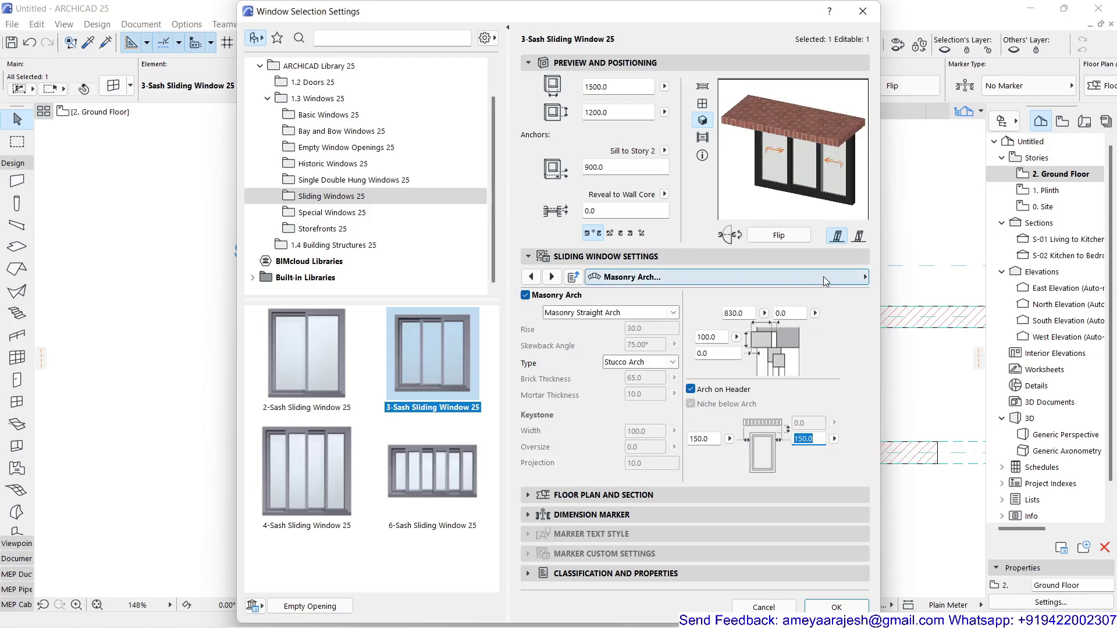
Set the brick surface of the kitchen window's masonry arch to Paint - Peach in the wall opening's model attributes.
{"action": "left_click", "coordinate": [531, 277]}
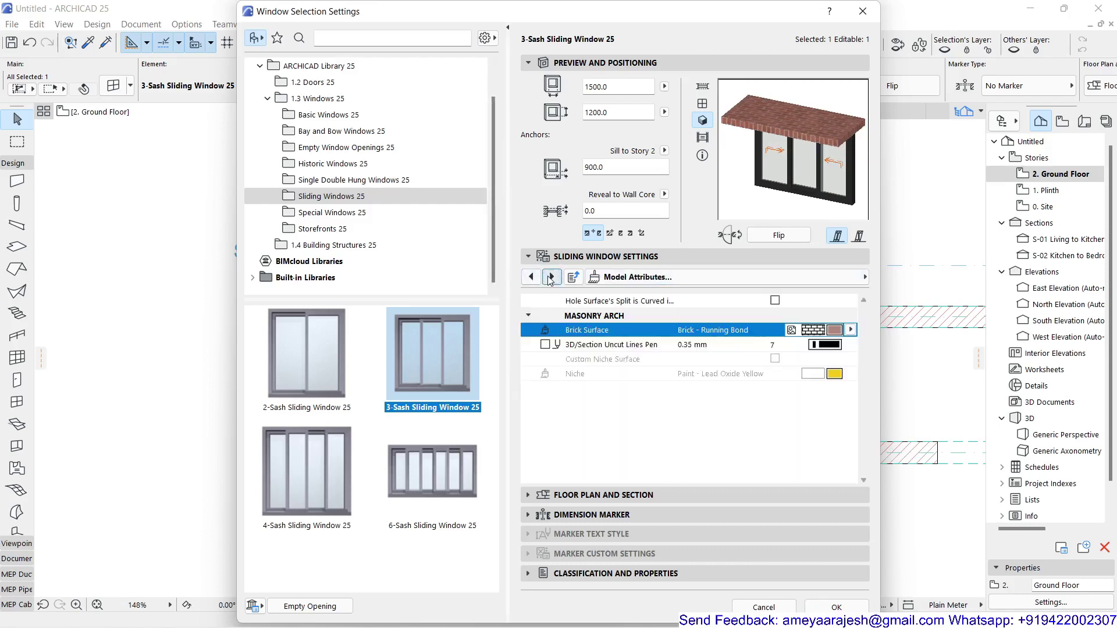
{"action": "left_click", "coordinate": [851, 330]}
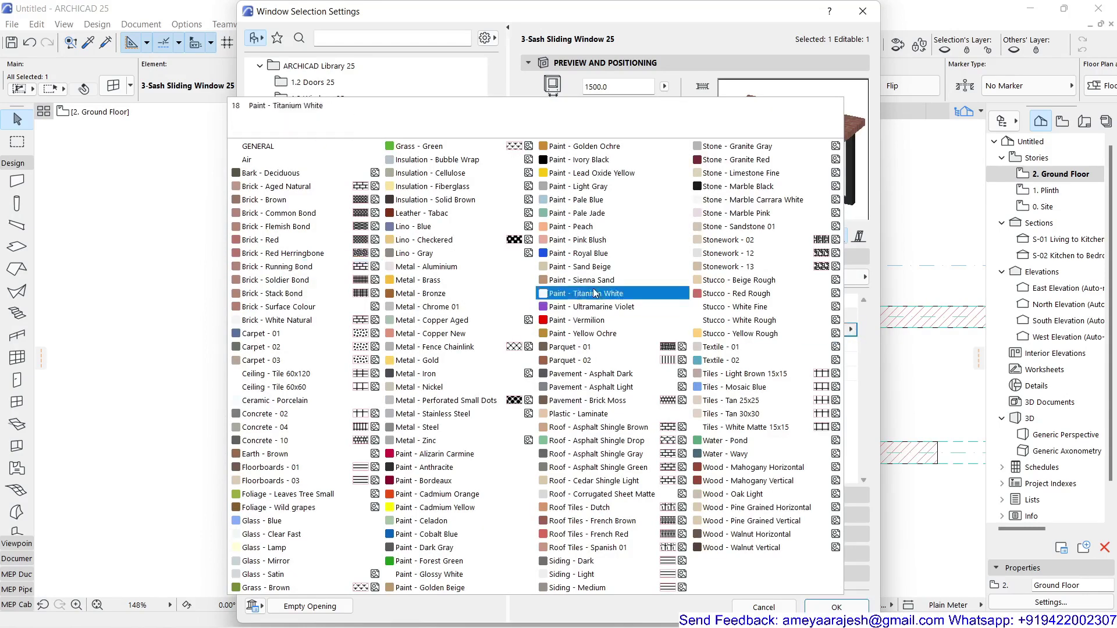
{"action": "left_click", "coordinate": [566, 227]}
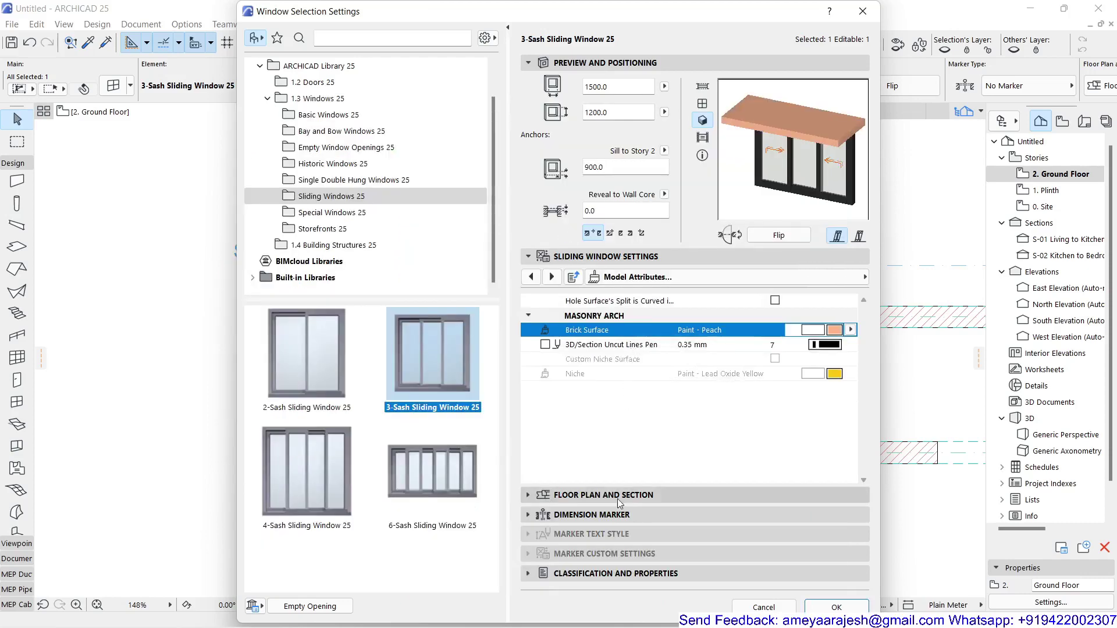
Set the kitchen window's masonry arch section fill type to Structural Concrete and its section fill pen to 1.
{"action": "left_click", "coordinate": [826, 277]}
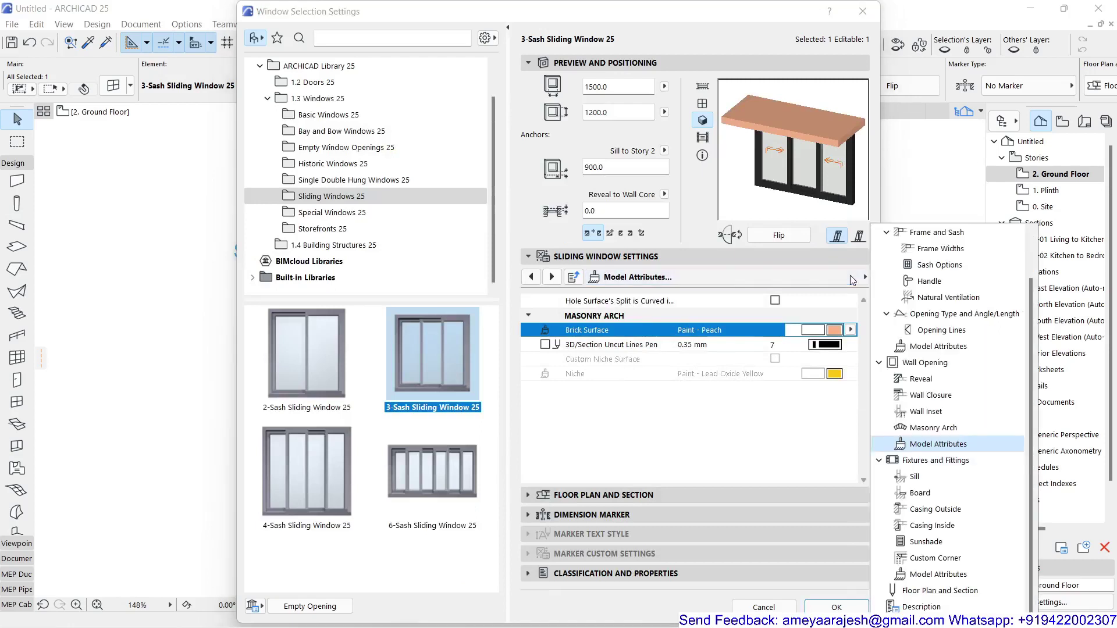
{"action": "left_click", "coordinate": [949, 591]}
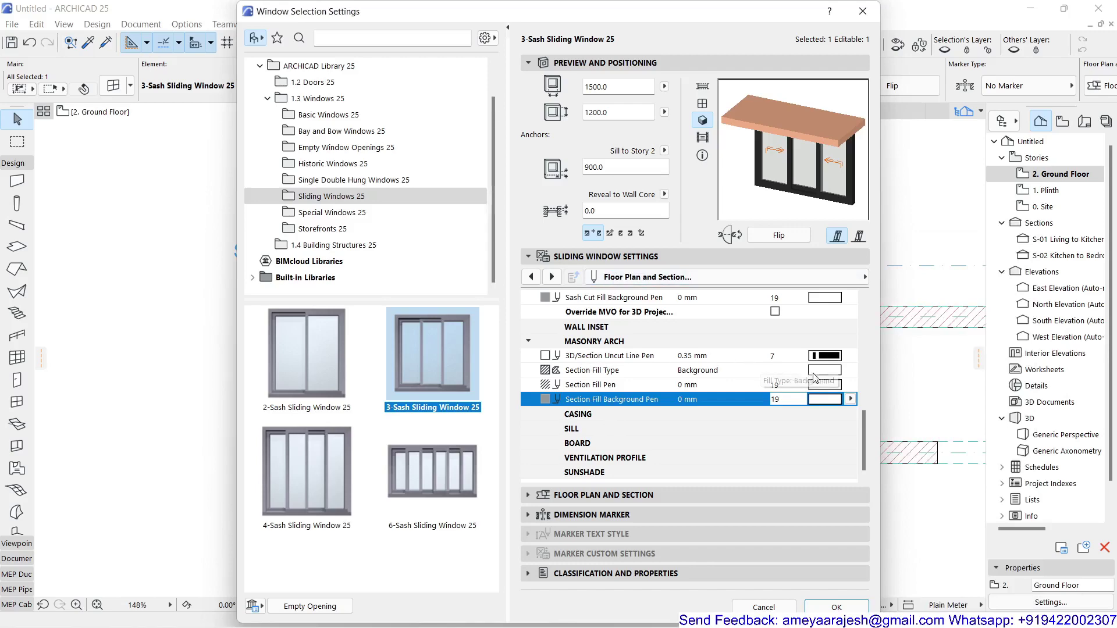
{"action": "left_click", "coordinate": [853, 372]}
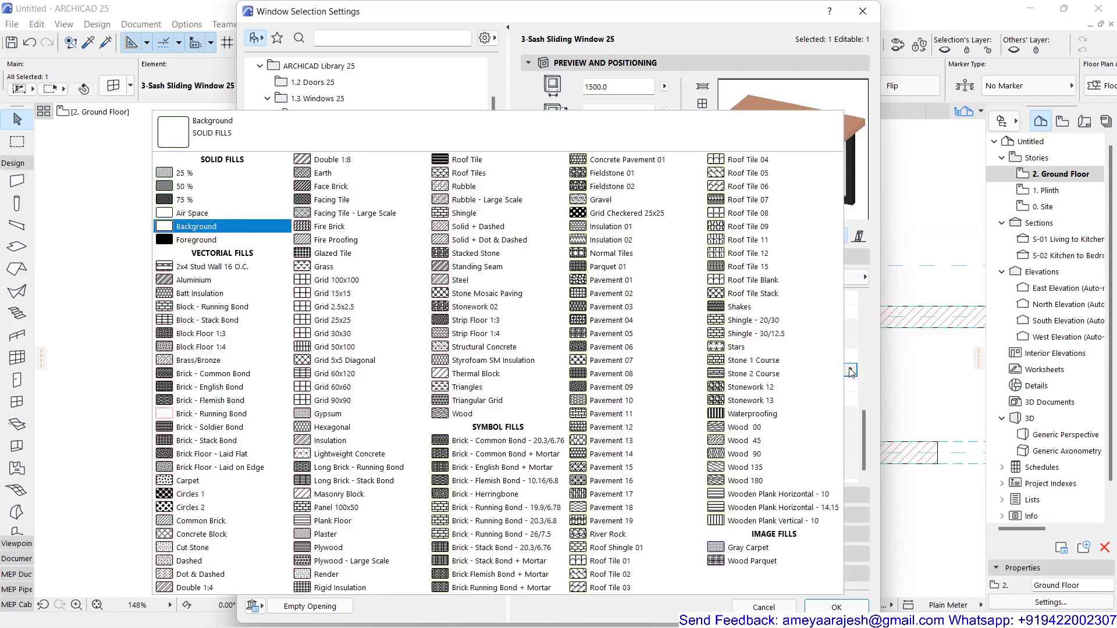
{"action": "left_click", "coordinate": [521, 347]}
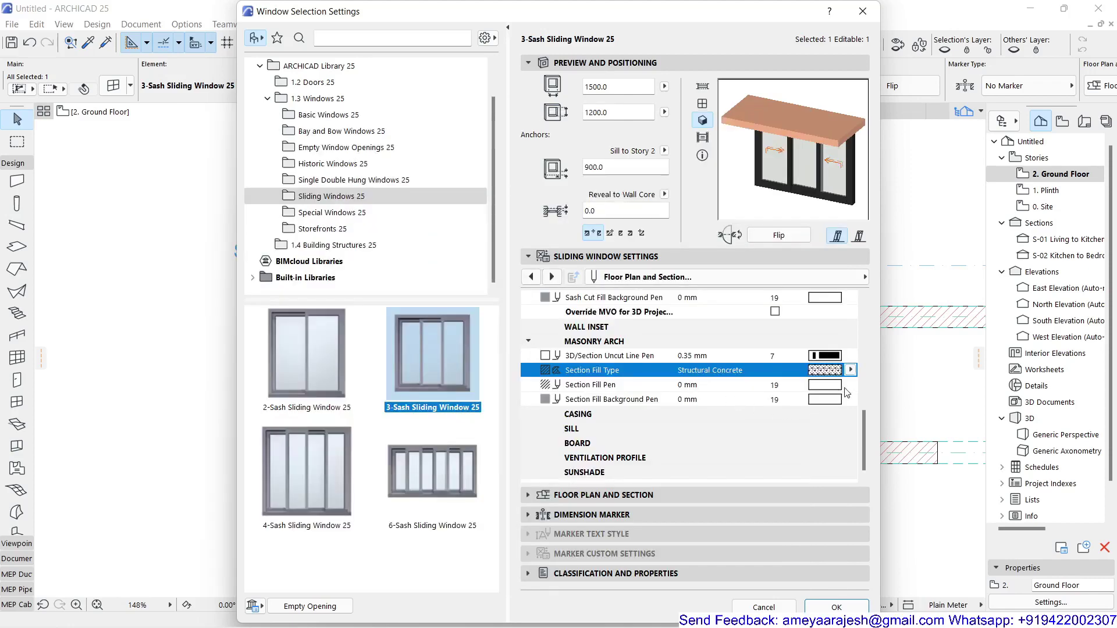
{"action": "left_click", "coordinate": [850, 386]}
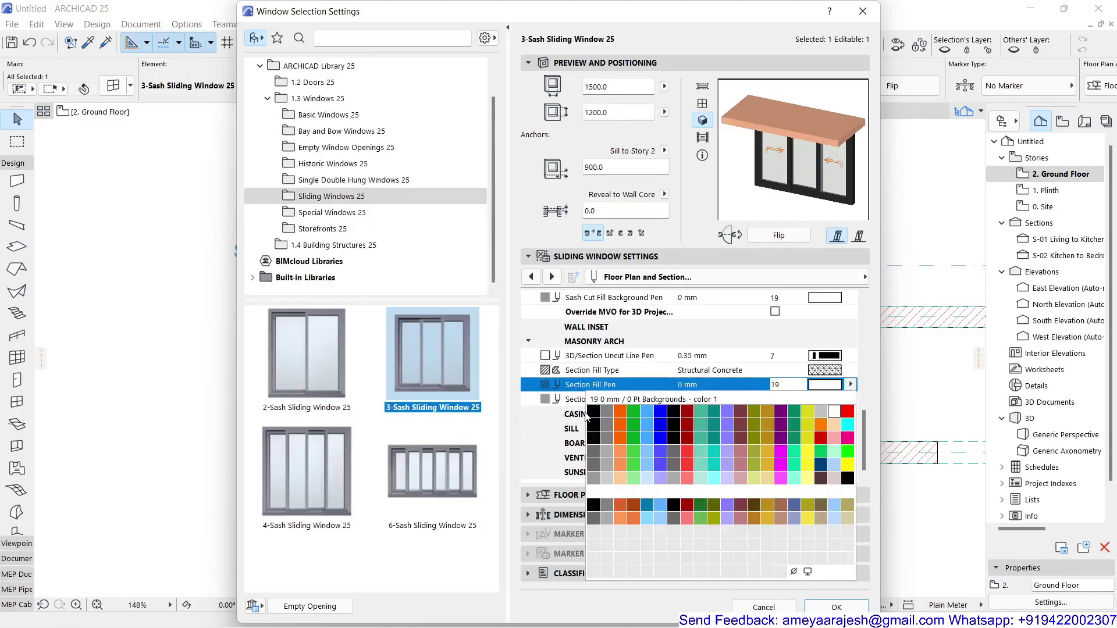
{"action": "left_click", "coordinate": [593, 411]}
Set the arch's section fill background pen to Window Background and the kitchen window's reveal to wall core to 50 mm.
{"action": "left_click", "coordinate": [851, 400]}
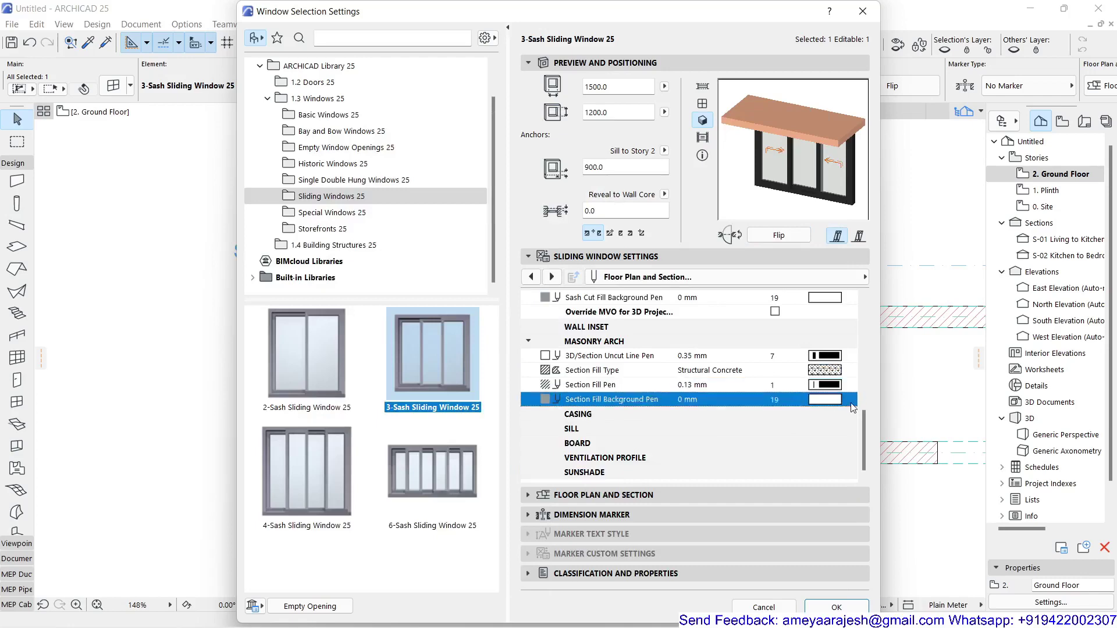
{"action": "left_click", "coordinate": [808, 587]}
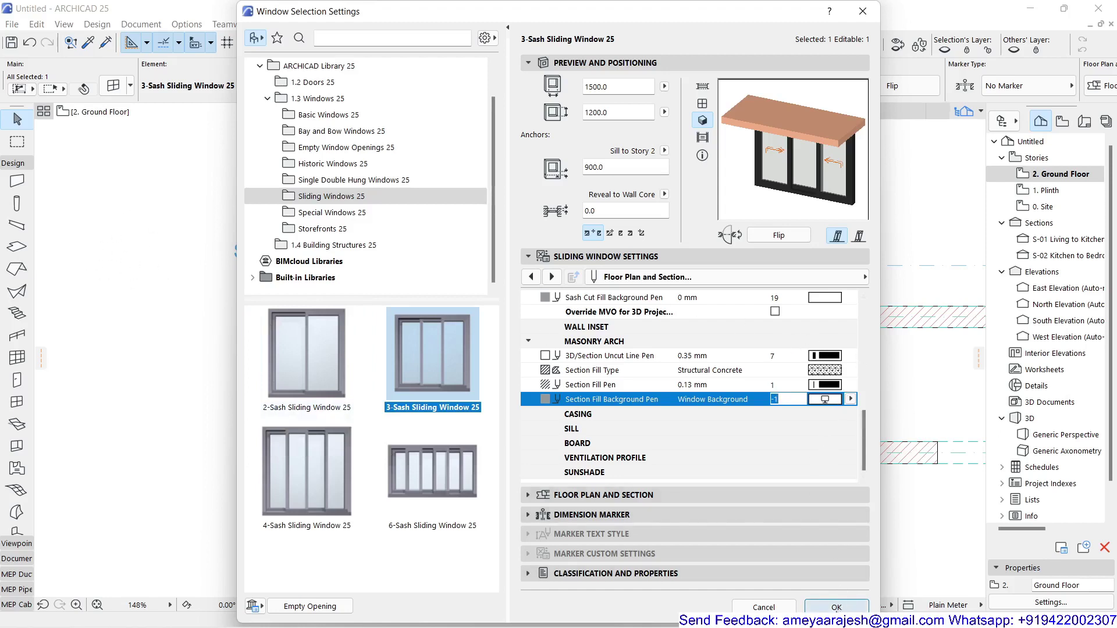
{"action": "left_click", "coordinate": [836, 607]}
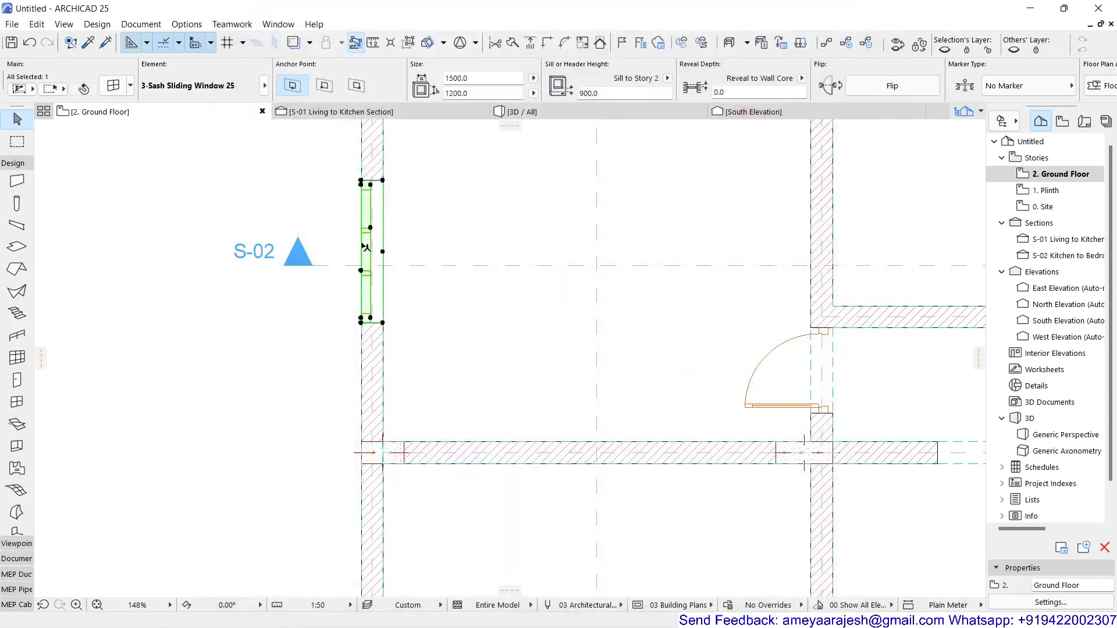
{"action": "left_click", "coordinate": [718, 88]}
{"action": "key", "text": "Return"}
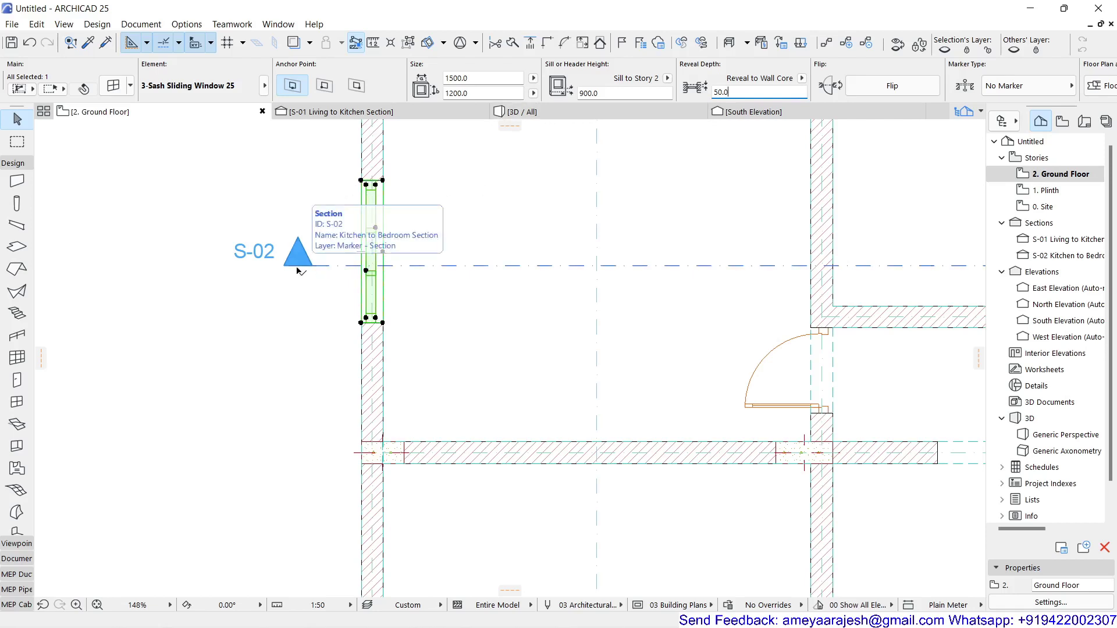
Open the S-02 Kitchen to Bedroom section, select the kitchen window, and open its masonry arch settings.
{"action": "double_click", "coordinate": [1049, 256]}
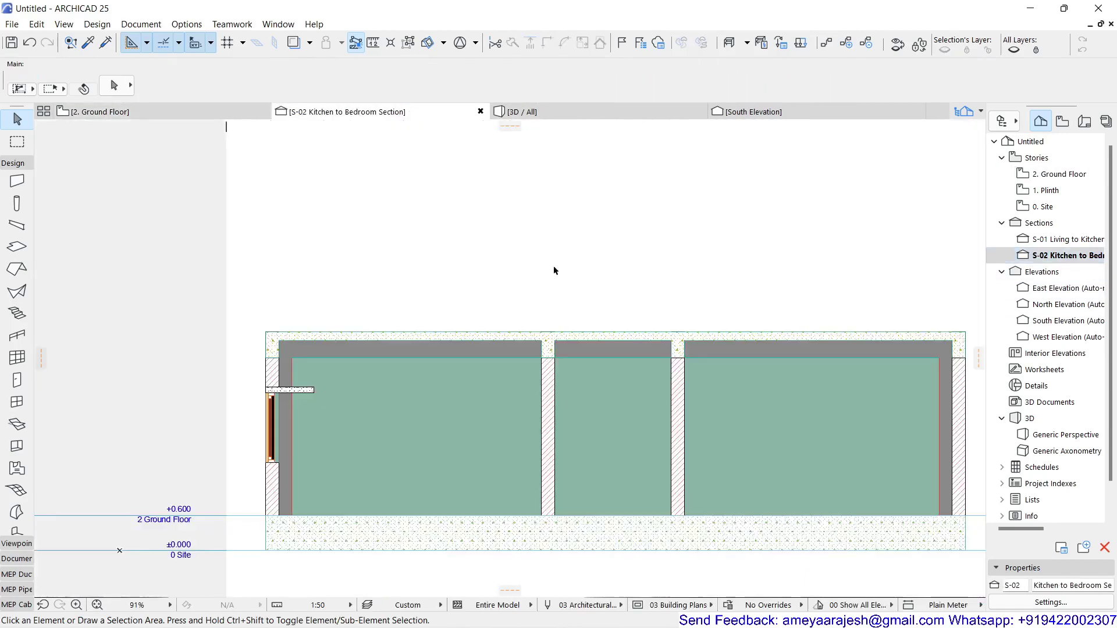
{"action": "scroll", "coordinate": [227, 405], "scroll_direction": "up", "scroll_amount": 5}
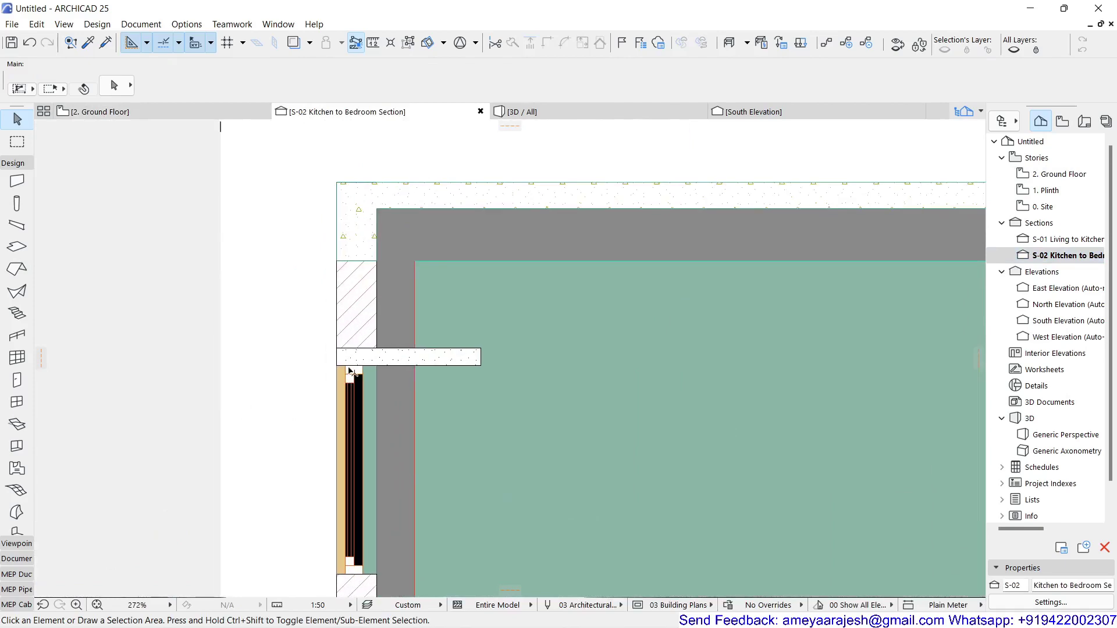
{"action": "middle_click_drag", "start_coordinate": [353, 371], "coordinate": [402, 299]}
{"action": "scroll", "coordinate": [400, 299], "scroll_direction": "down", "scroll_amount": 3}
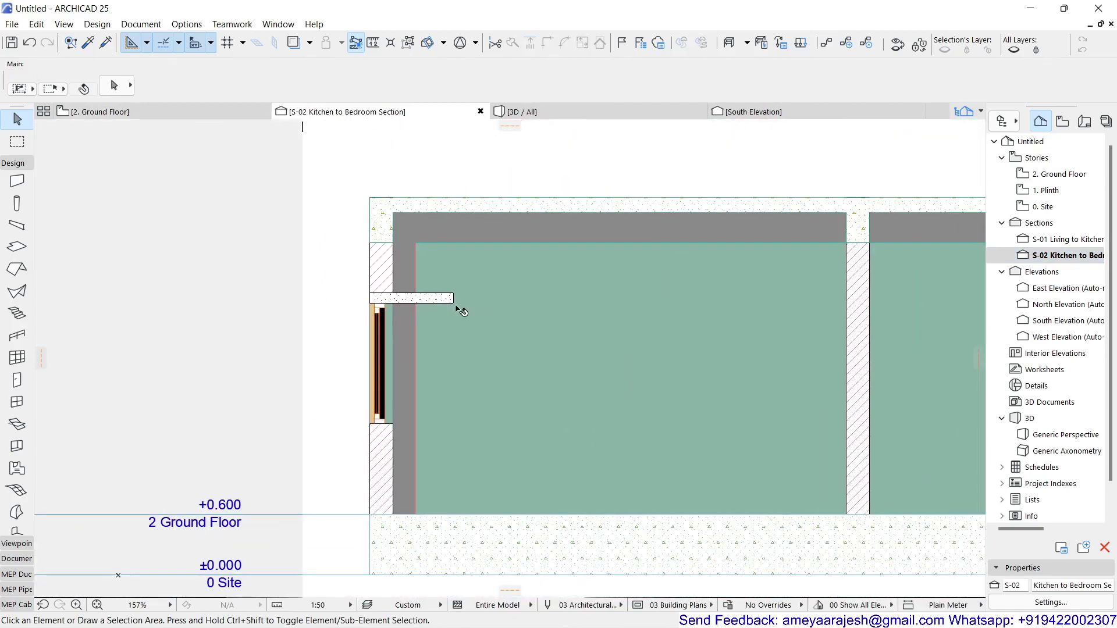
{"action": "scroll", "coordinate": [381, 299], "scroll_direction": "up", "scroll_amount": 3}
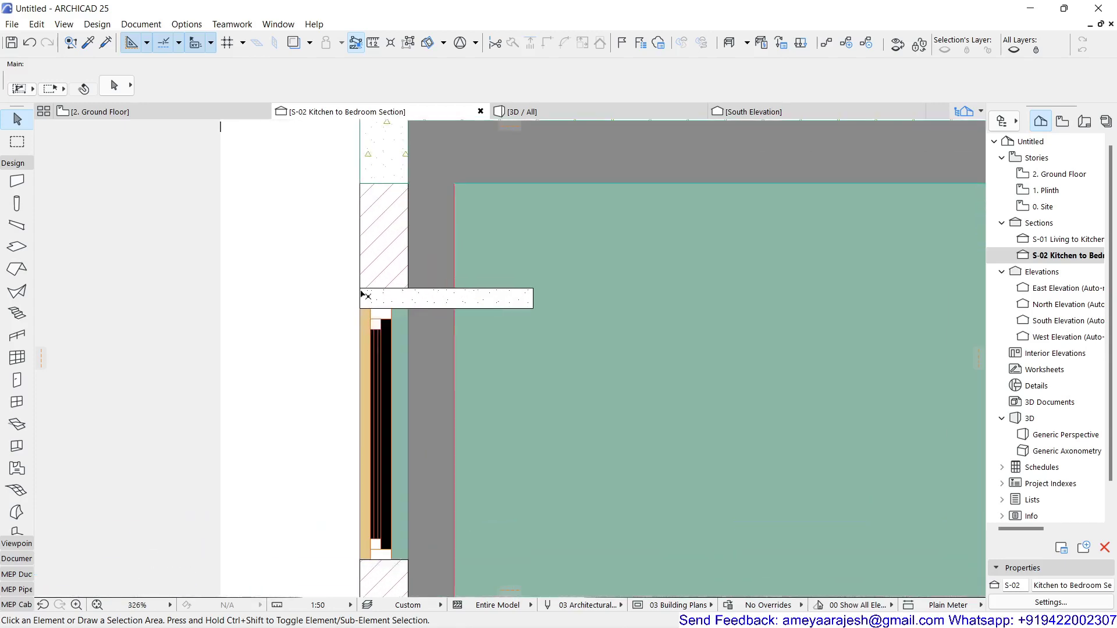
{"action": "left_click", "coordinate": [363, 295]}
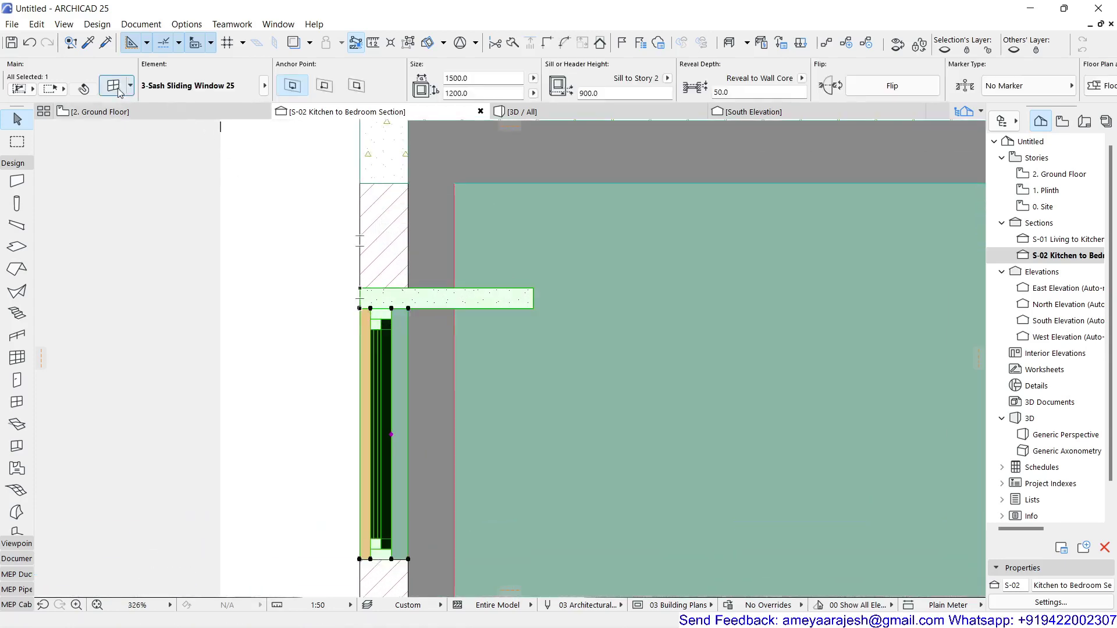
{"action": "left_click", "coordinate": [118, 91]}
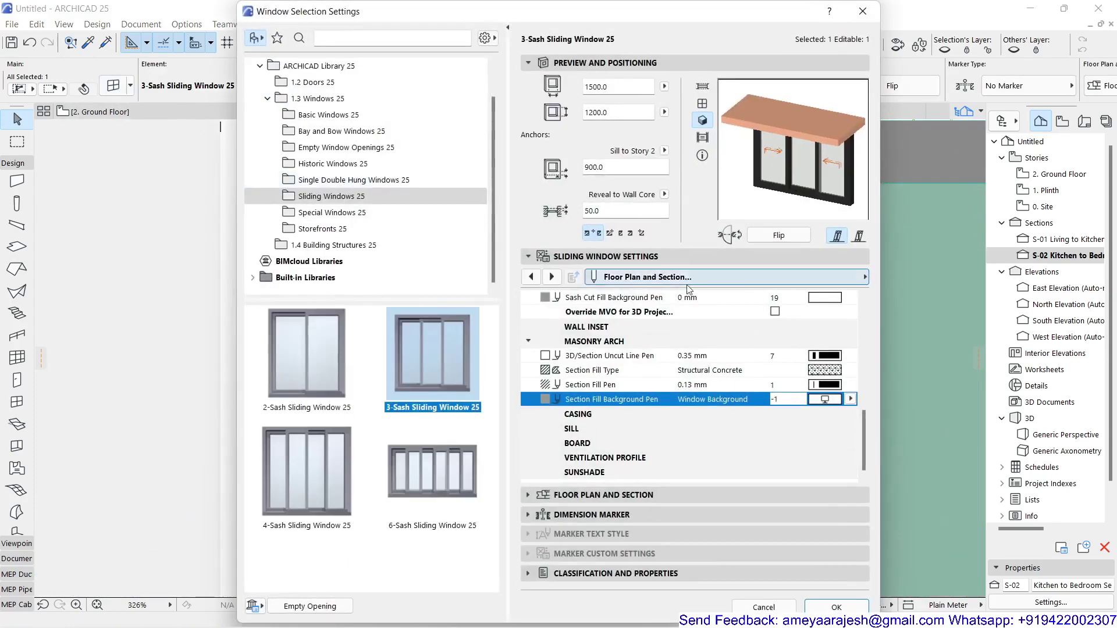
{"action": "left_click", "coordinate": [655, 277]}
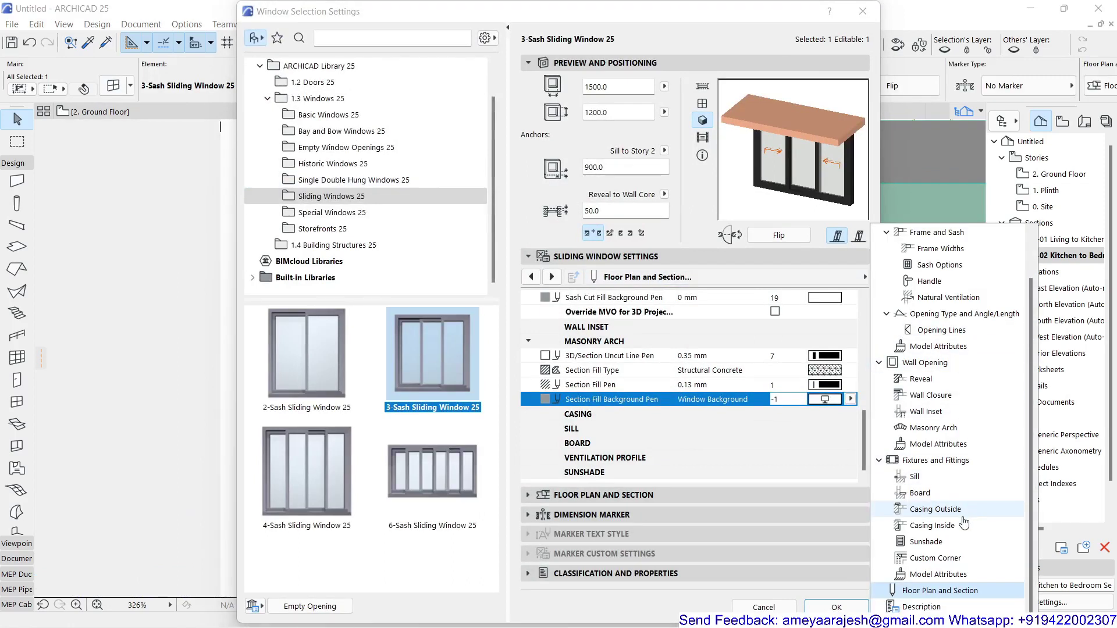
{"action": "left_click", "coordinate": [954, 430]}
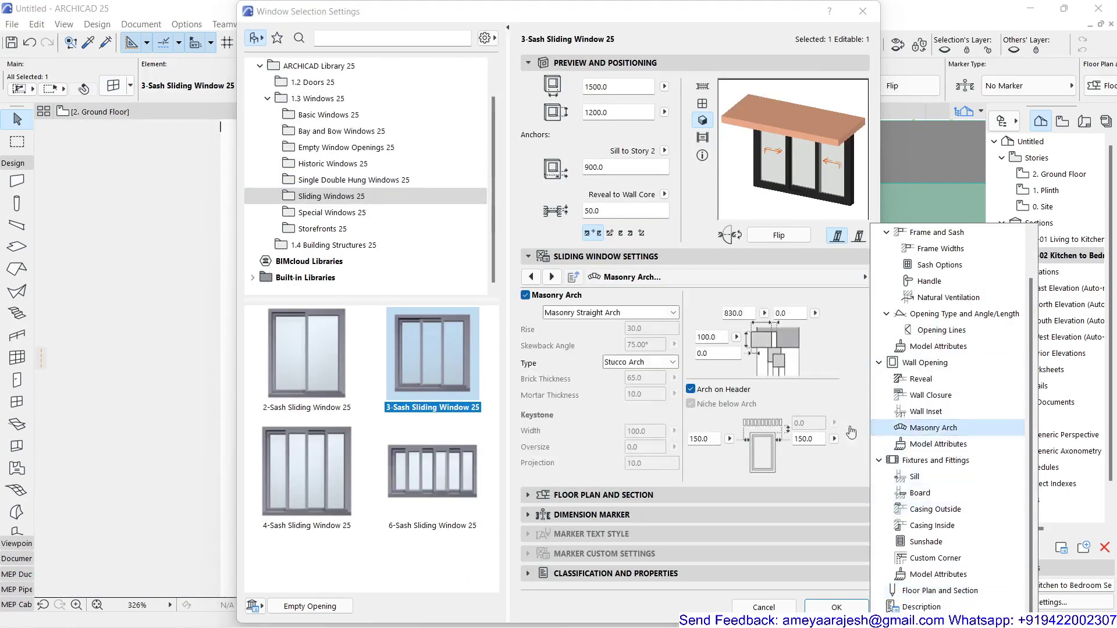
Try a masonry arch projection of -600 mm on the kitchen window and reset it to 0.
{"action": "left_click", "coordinate": [700, 354]}
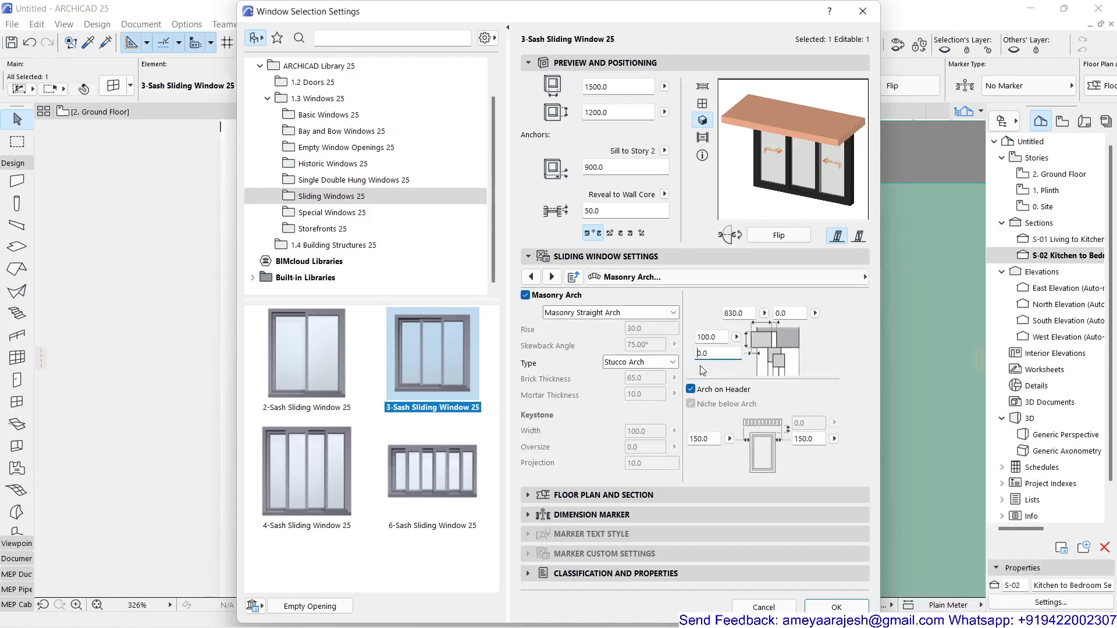
{"action": "type", "text": "-60"}
{"action": "key", "text": "Return"}
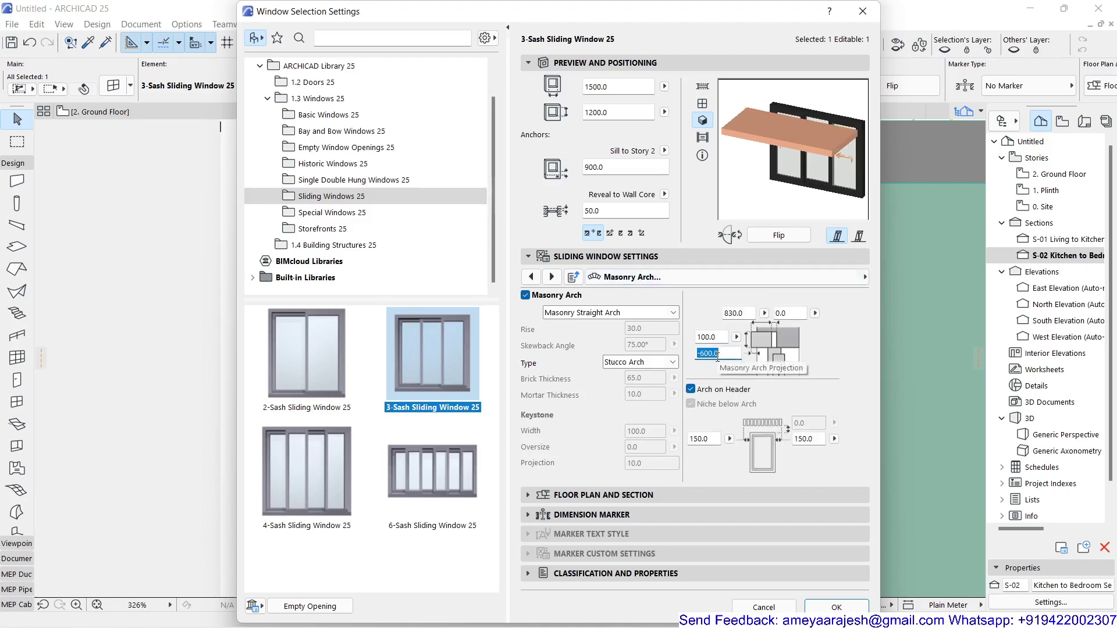
{"action": "type", "text": "0"}
{"action": "key", "text": "Return"}
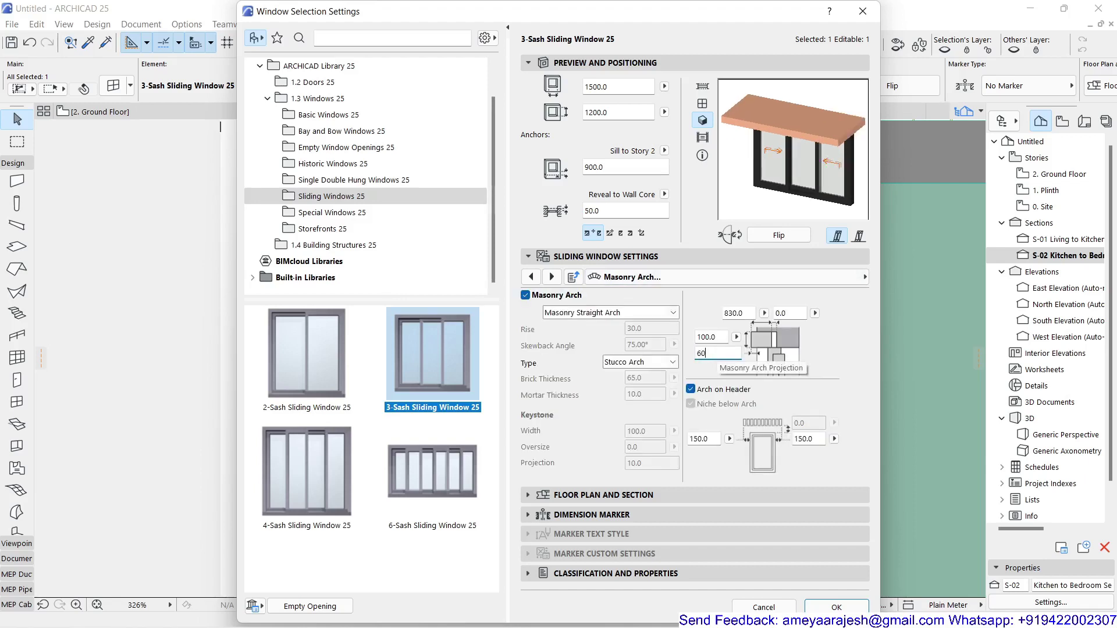
Set the kitchen window's masonry arch projection to 600 mm and view both windows from outside in the 3D model.
{"action": "type", "text": "600"}
{"action": "key", "text": "Return"}
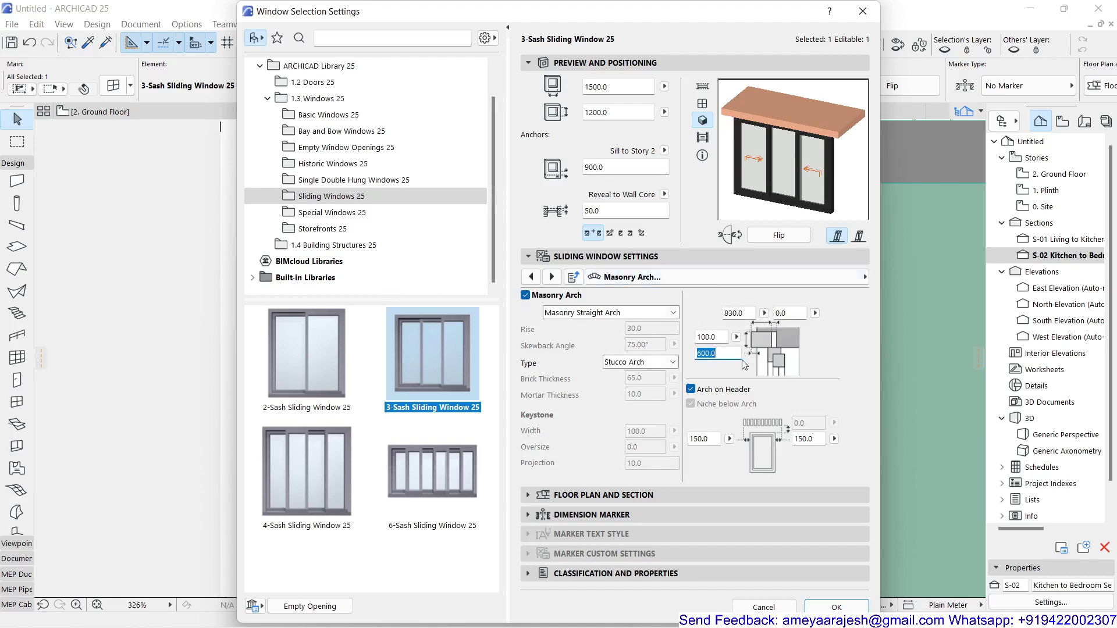
{"action": "left_click", "coordinate": [833, 606]}
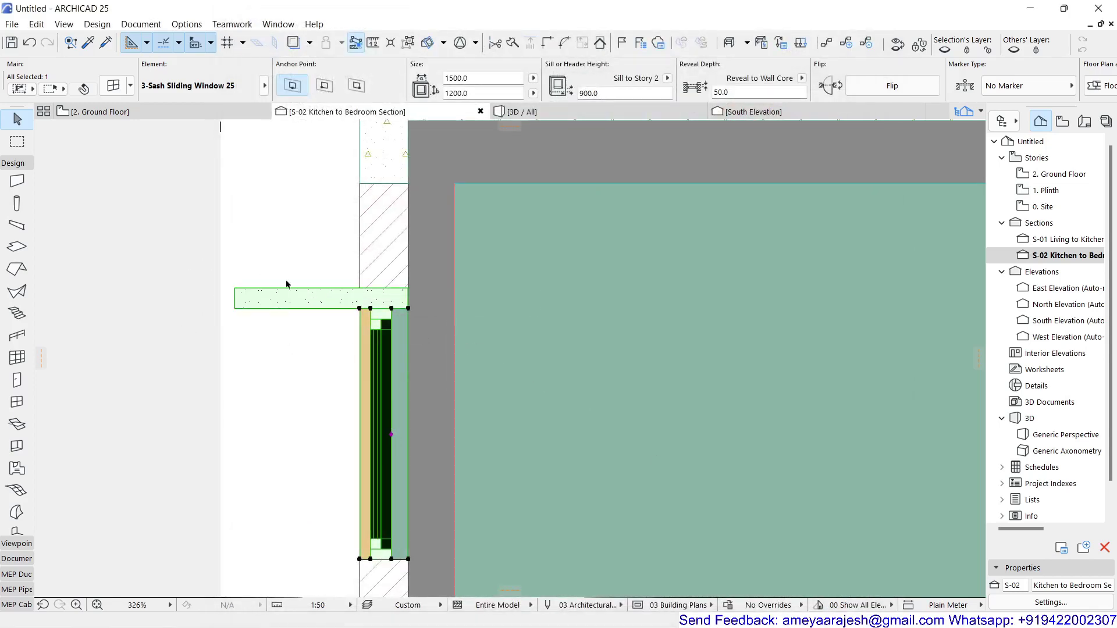
{"action": "left_click", "coordinate": [526, 113]}
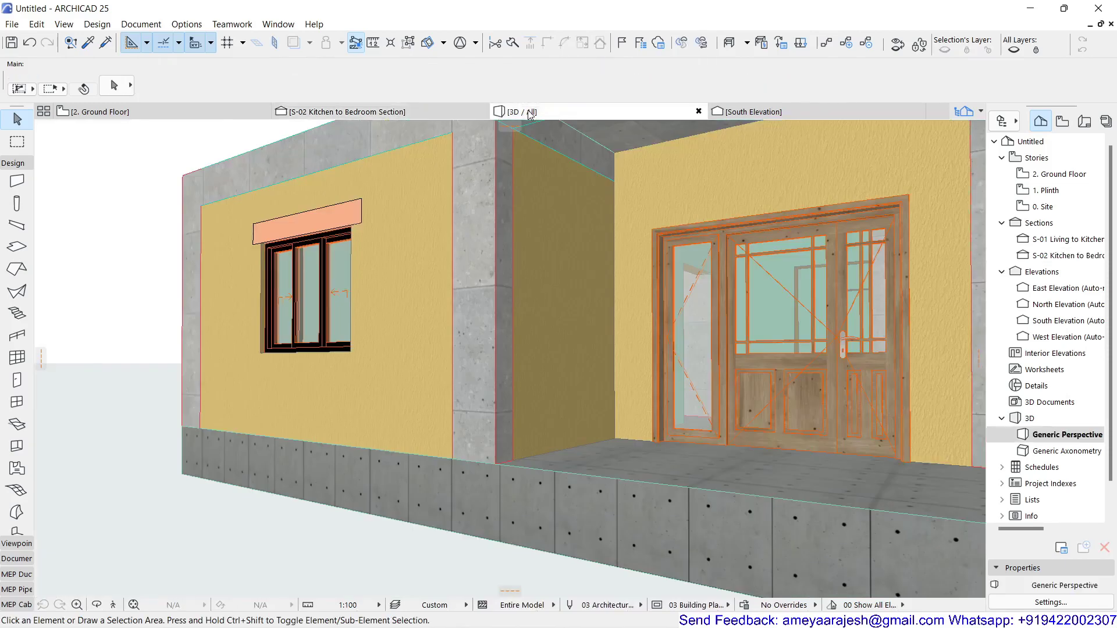
{"action": "middle_click_drag", "start_coordinate": [138, 323], "coordinate": [414, 250], "text": "shift"}
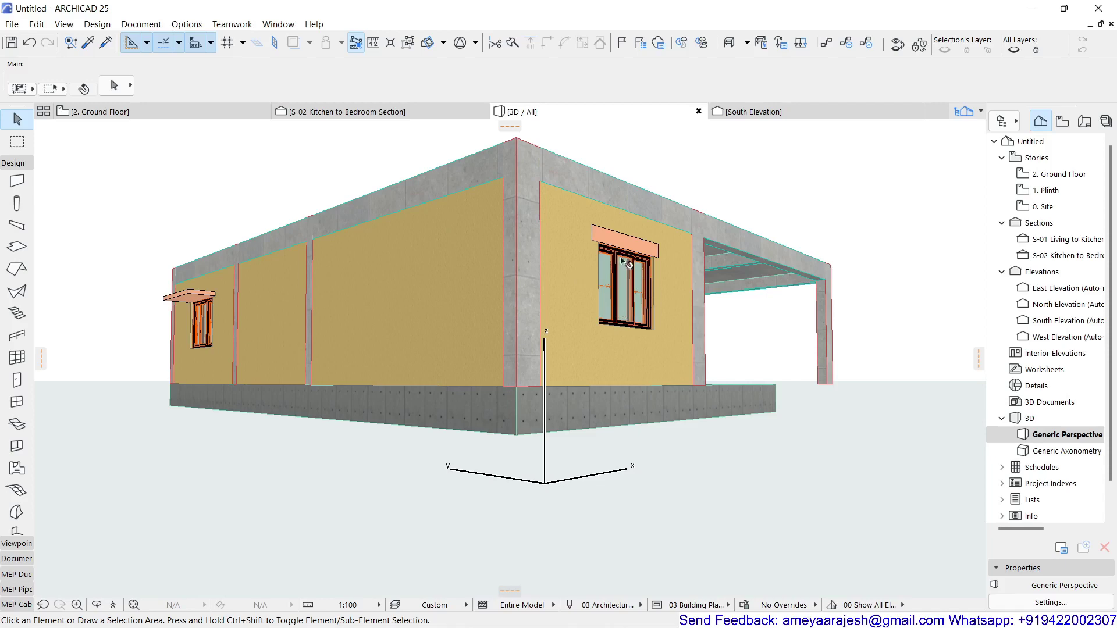
Return to the ground floor plan and create a new layer named Chajja.
{"action": "left_click", "coordinate": [166, 111]}
{"action": "left_click", "coordinate": [270, 321]}
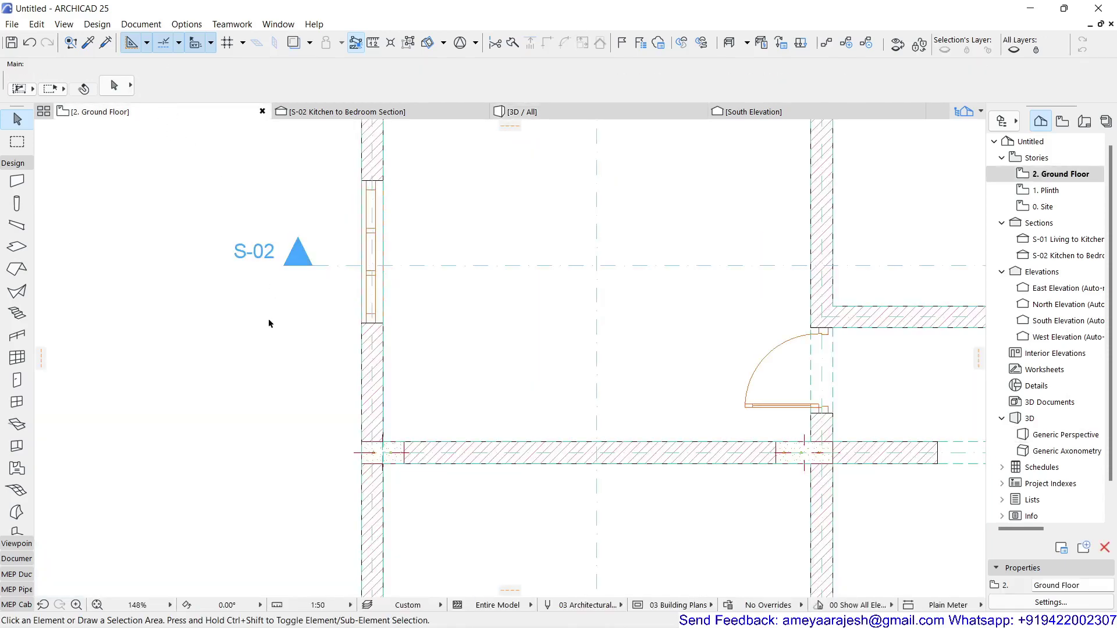
{"action": "scroll", "coordinate": [110, 252], "scroll_direction": "down", "scroll_amount": 2}
{"action": "scroll", "coordinate": [110, 253], "scroll_direction": "down", "scroll_amount": 3}
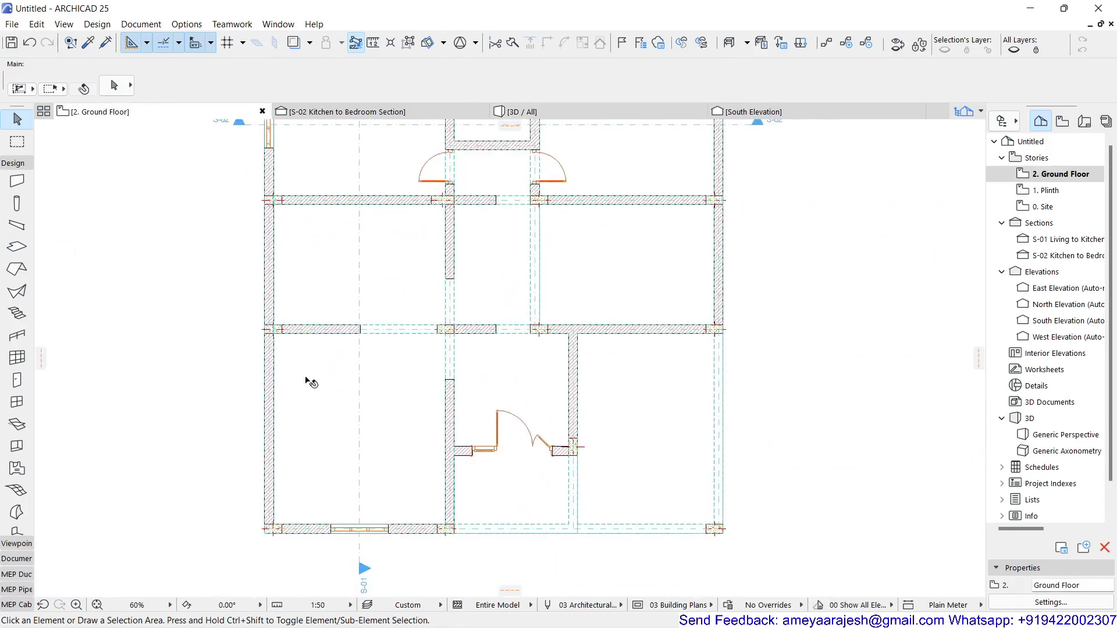
{"action": "scroll", "coordinate": [347, 482], "scroll_direction": "up", "scroll_amount": 1}
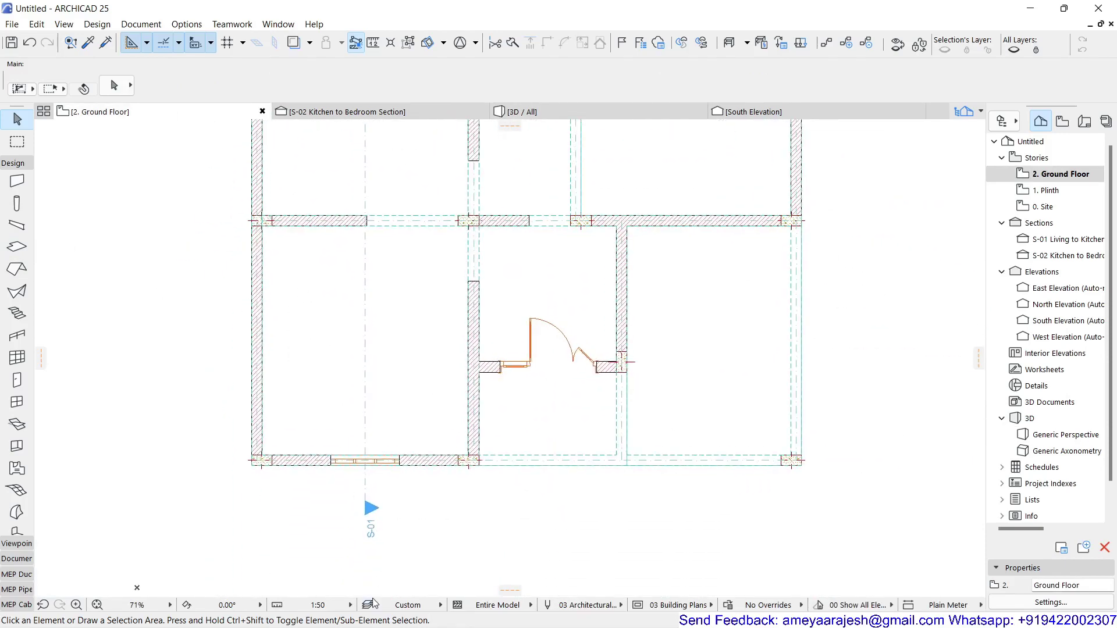
{"action": "key", "text": "ctrl+l"}
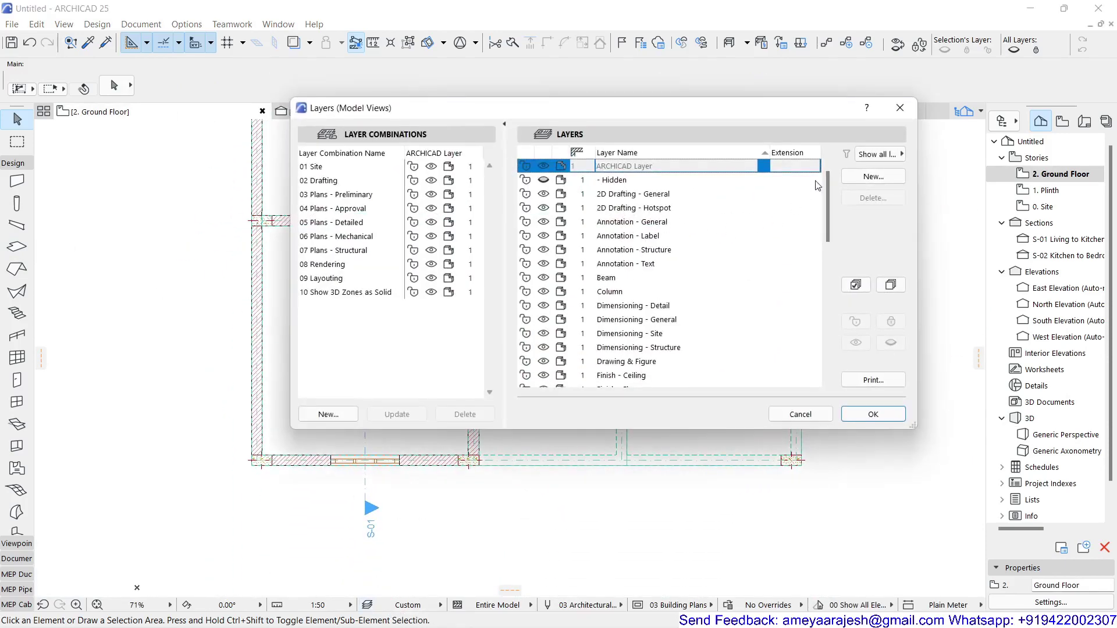
{"action": "left_click", "coordinate": [860, 177]}
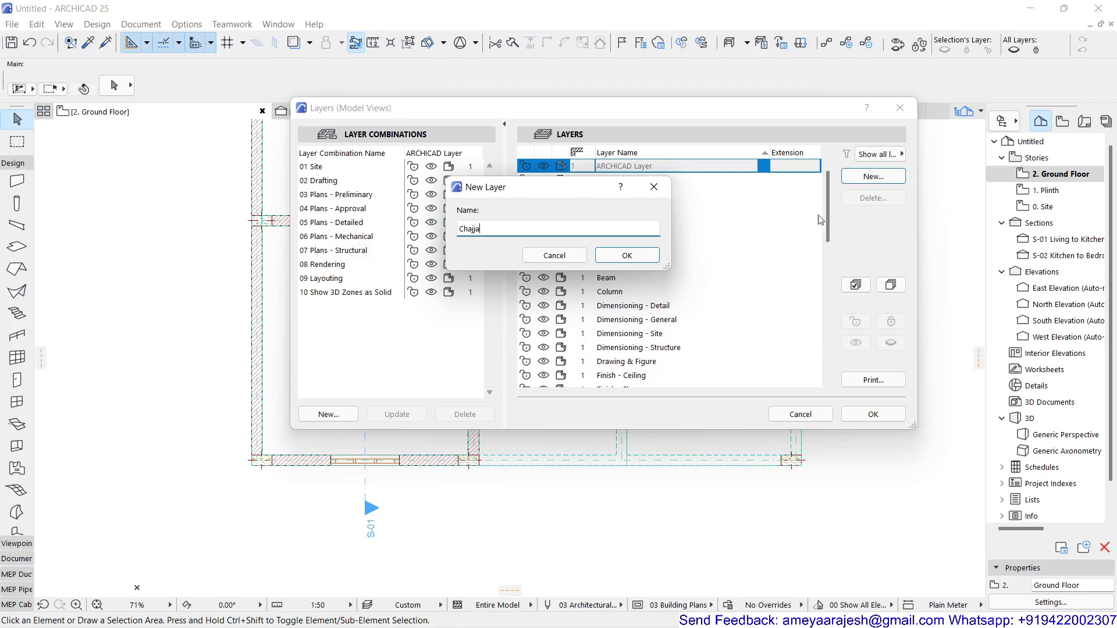
{"action": "left_click_drag", "start_coordinate": [536, 202], "coordinate": [453, 314]}
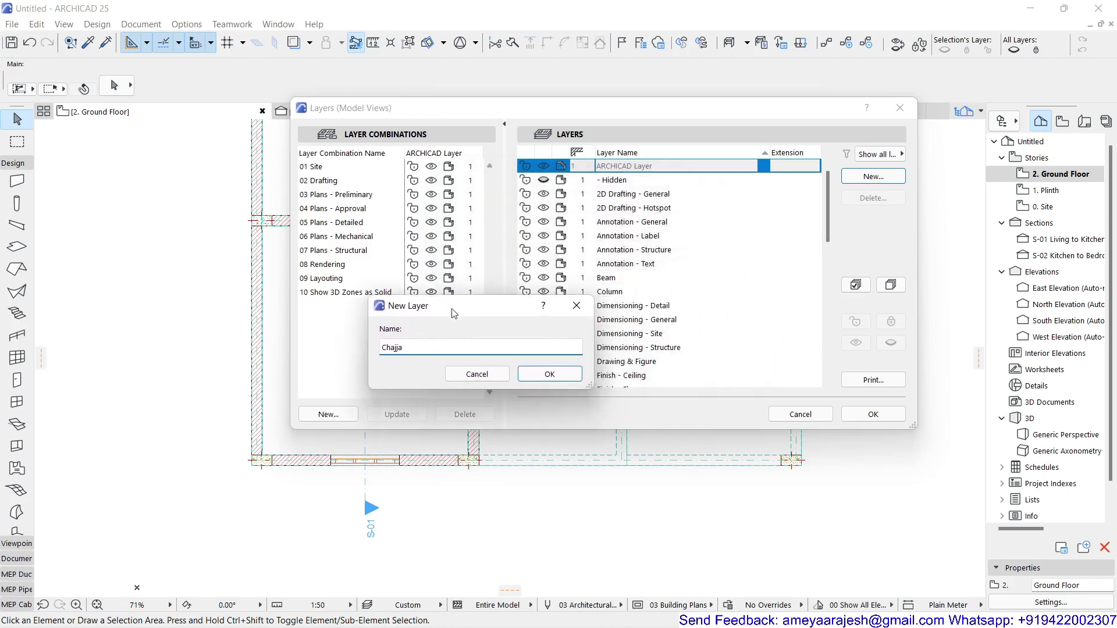
{"action": "left_click", "coordinate": [539, 376]}
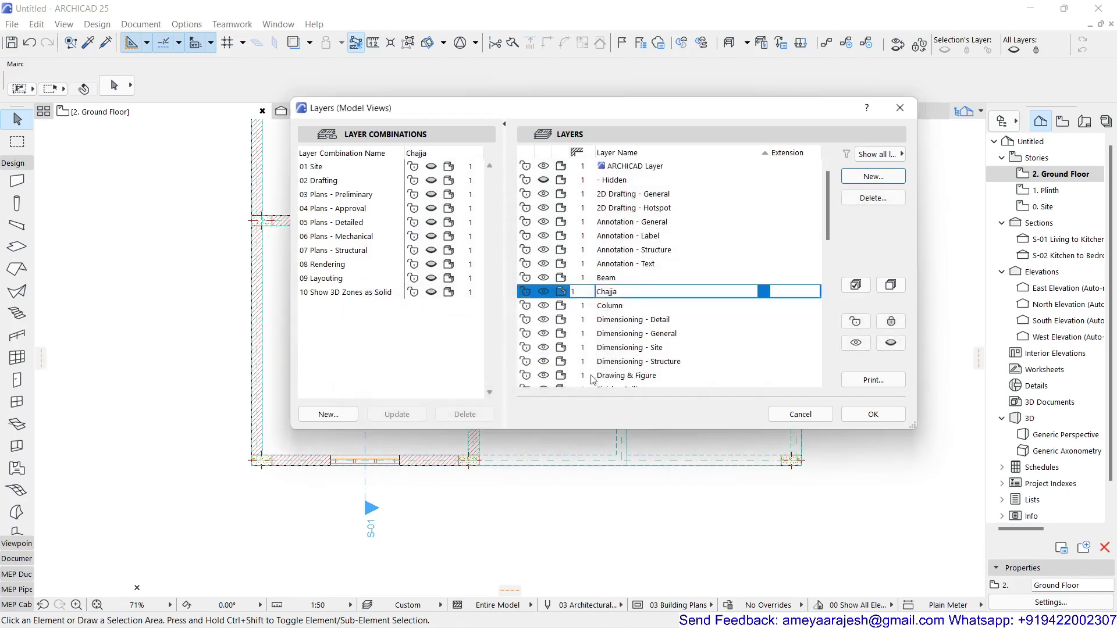
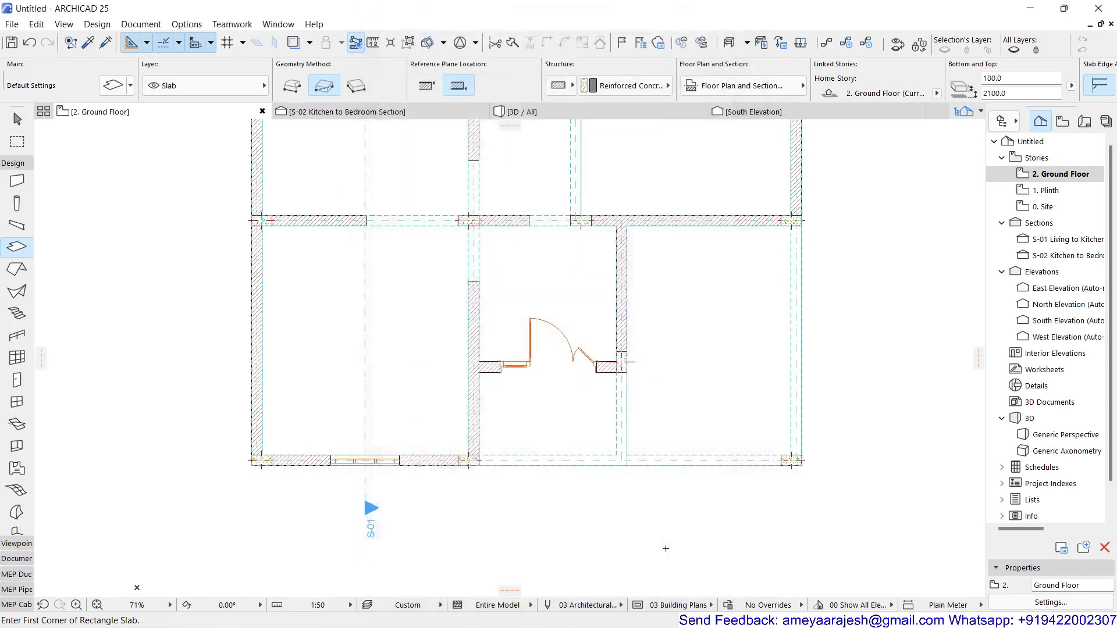
Assign the Chajja layer to the Slab tool for drawing at the living room window on section line S-01.
{"action": "scroll", "coordinate": [302, 520], "scroll_direction": "up", "scroll_amount": 2}
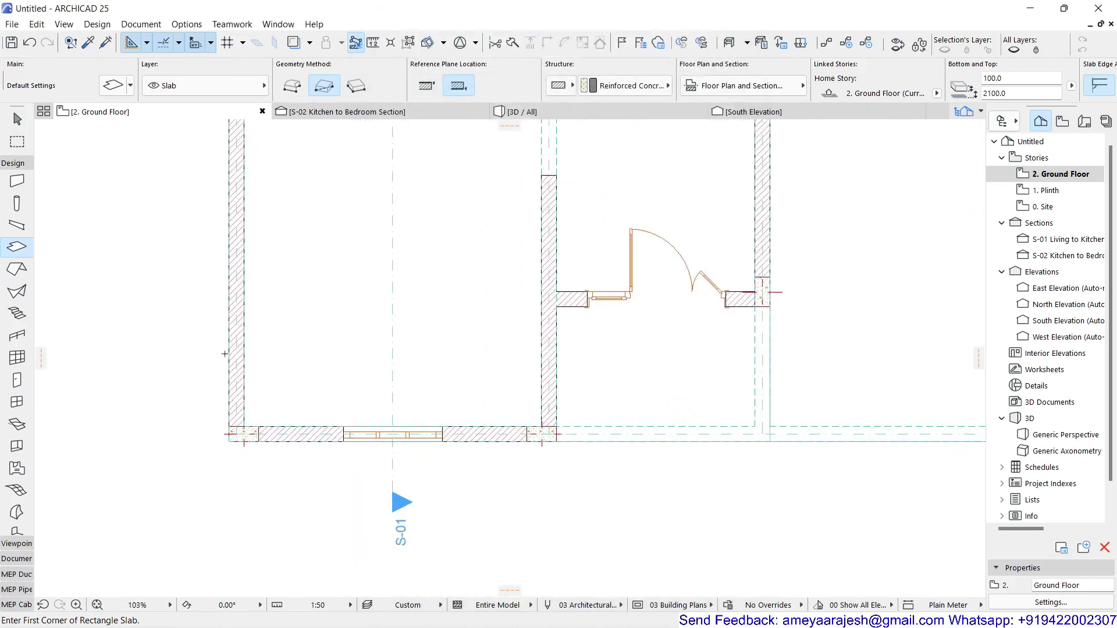
{"action": "left_click", "coordinate": [220, 85]}
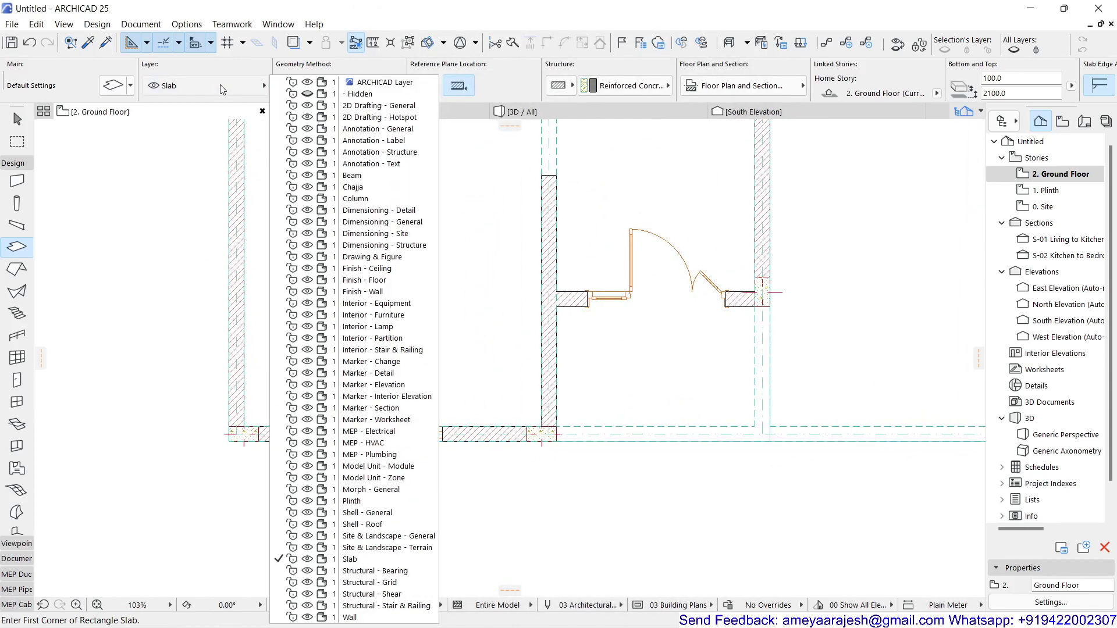
{"action": "left_click", "coordinate": [396, 187]}
{"action": "middle_click_drag", "start_coordinate": [388, 411], "coordinate": [342, 316]}
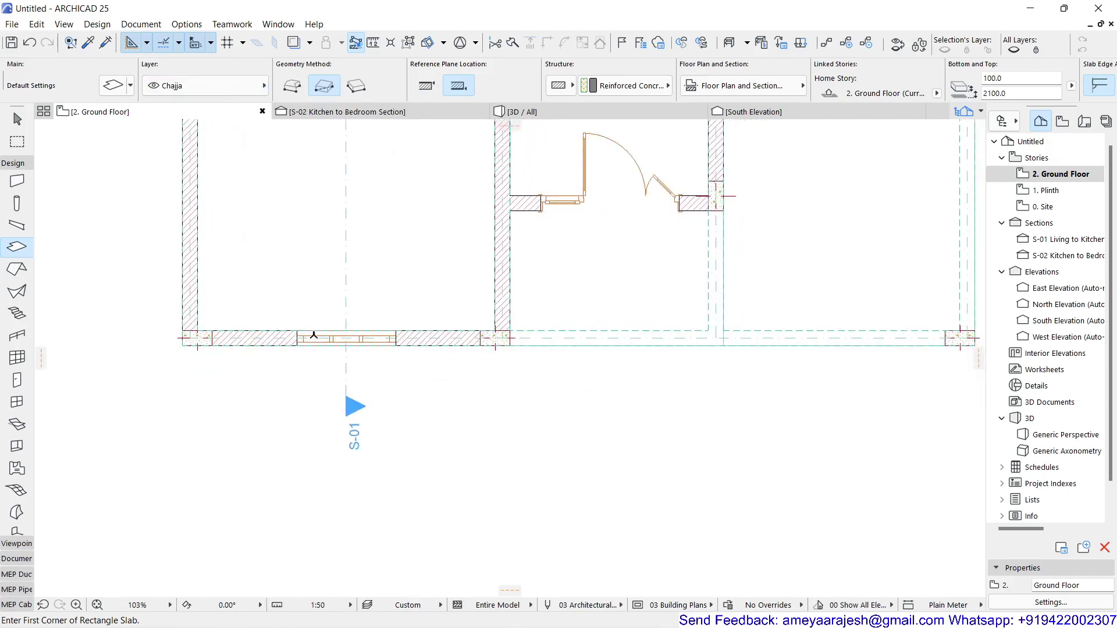
Draw an 1800 by 600 mm rectangular slab outside the living room window, starting at the opening's left outer corner.
{"action": "scroll", "coordinate": [297, 357], "scroll_direction": "up", "scroll_amount": 5}
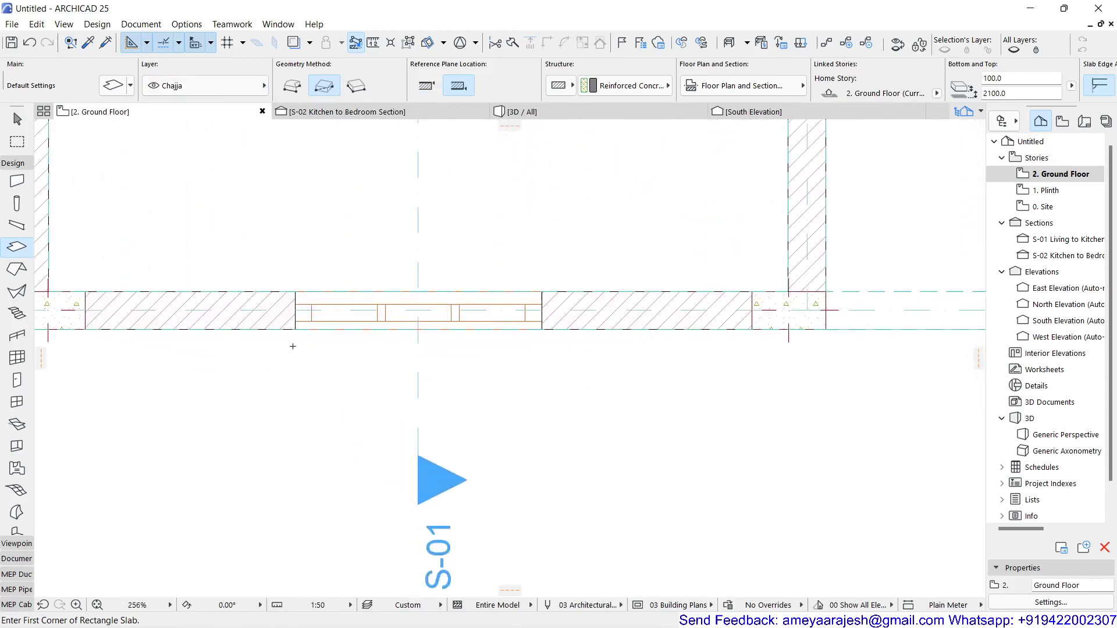
{"action": "left_click", "coordinate": [296, 329]}
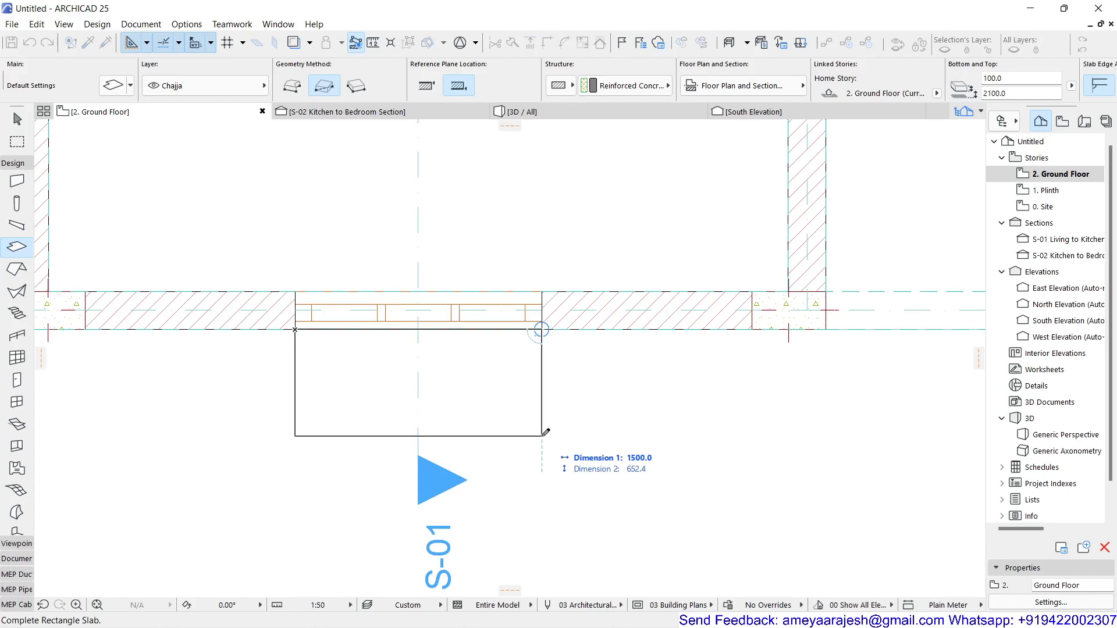
{"action": "type", "text": "1"}
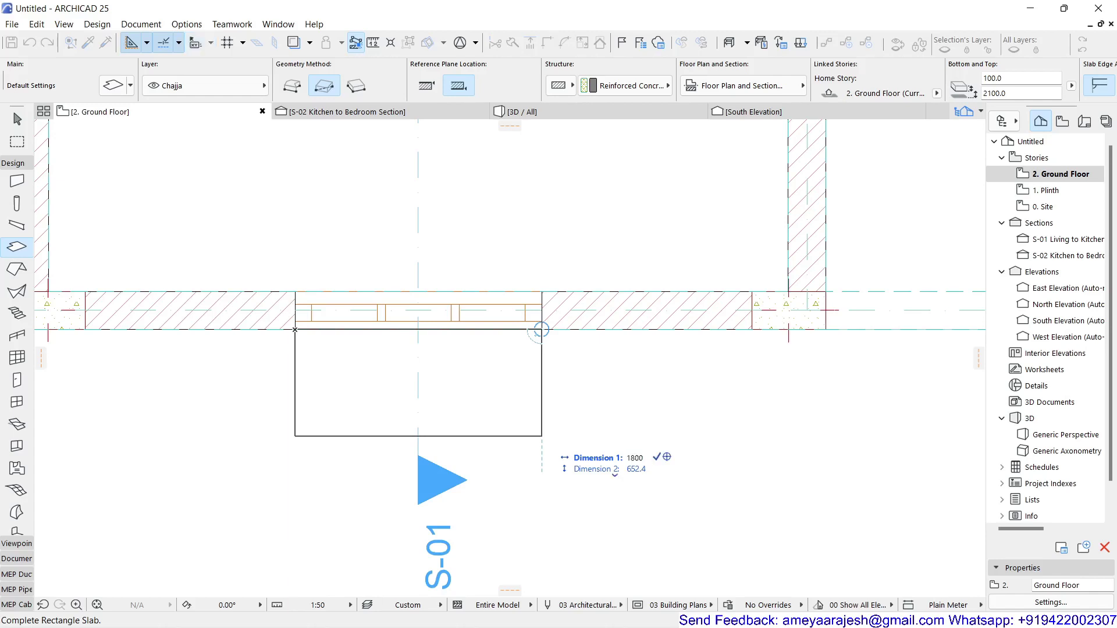
{"action": "type", "text": "800"}
{"action": "key", "text": "Tab"}
{"action": "type", "text": "600"}
{"action": "key", "text": "Return"}
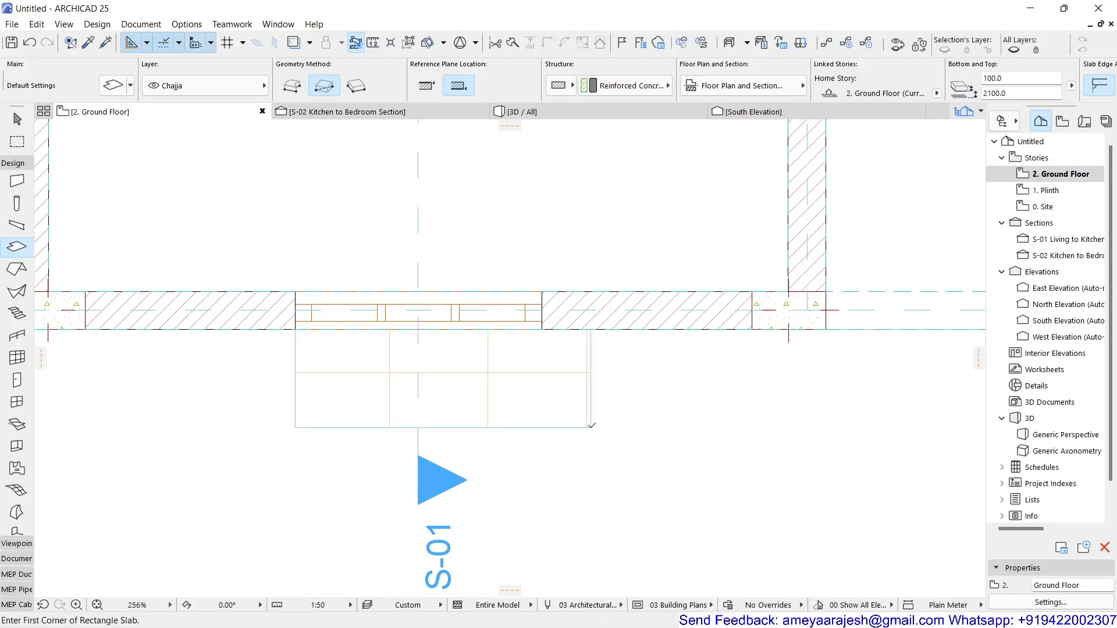
Turn off the cover fill of the new chajja slab in its floor plan and section settings.
{"action": "left_click", "coordinate": [541, 389], "text": "shift"}
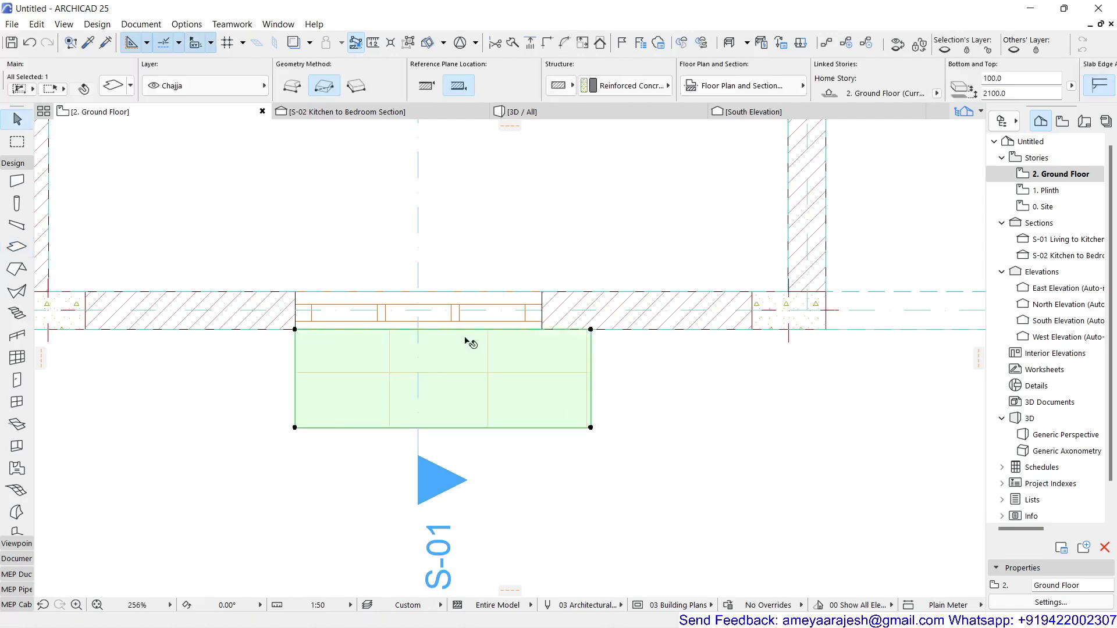
{"action": "left_click", "coordinate": [127, 87]}
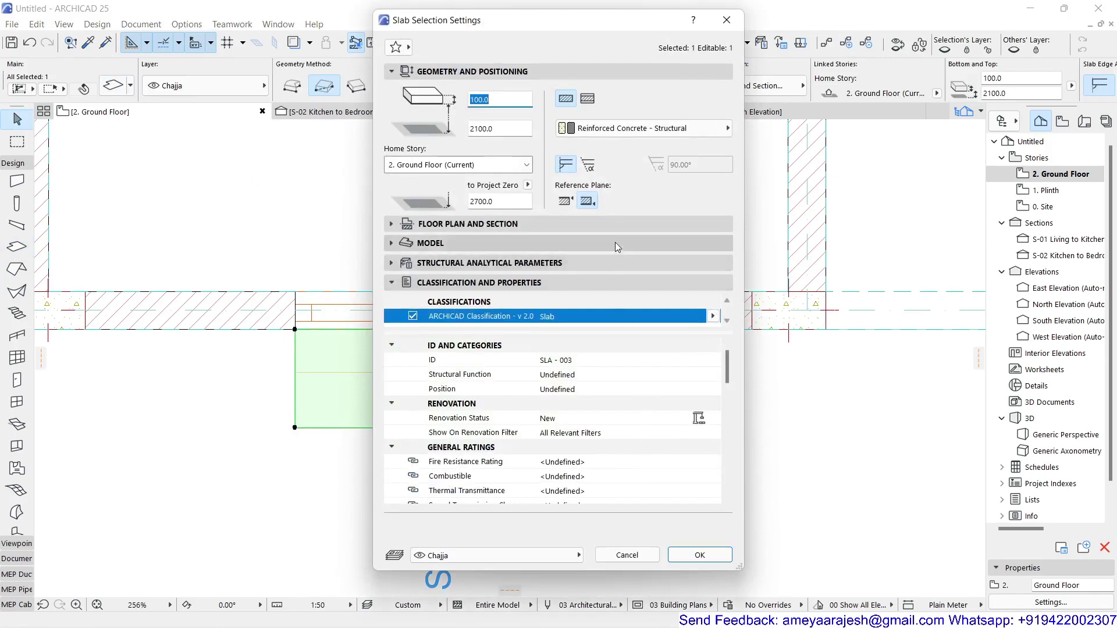
{"action": "left_click", "coordinate": [612, 223]}
{"action": "scroll", "coordinate": [657, 277], "scroll_direction": "down", "scroll_amount": 5}
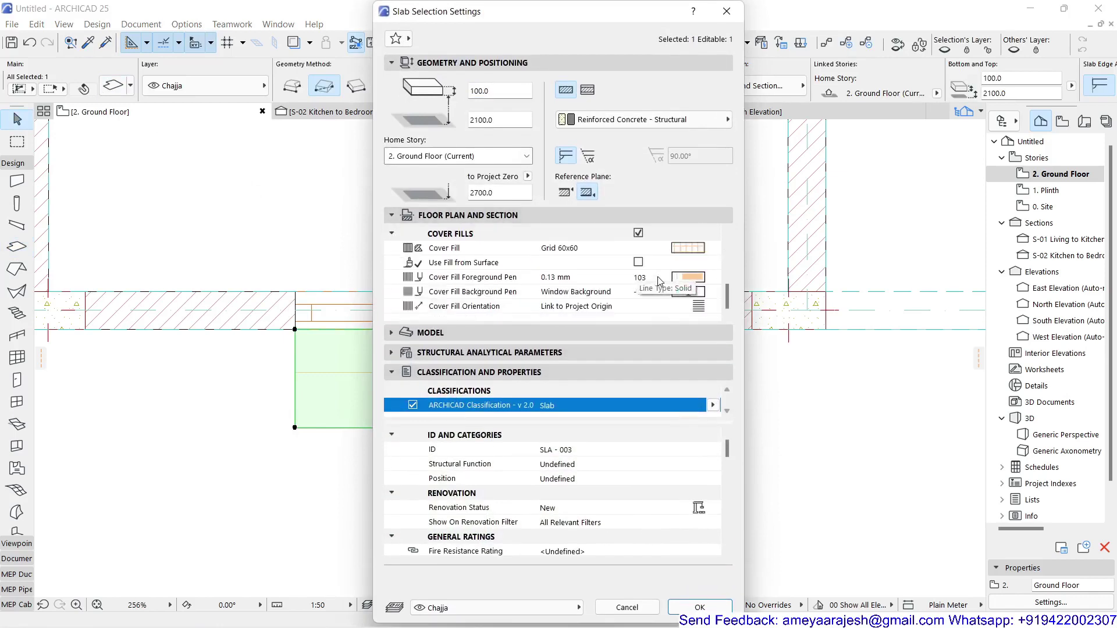
{"action": "left_click", "coordinate": [640, 233]}
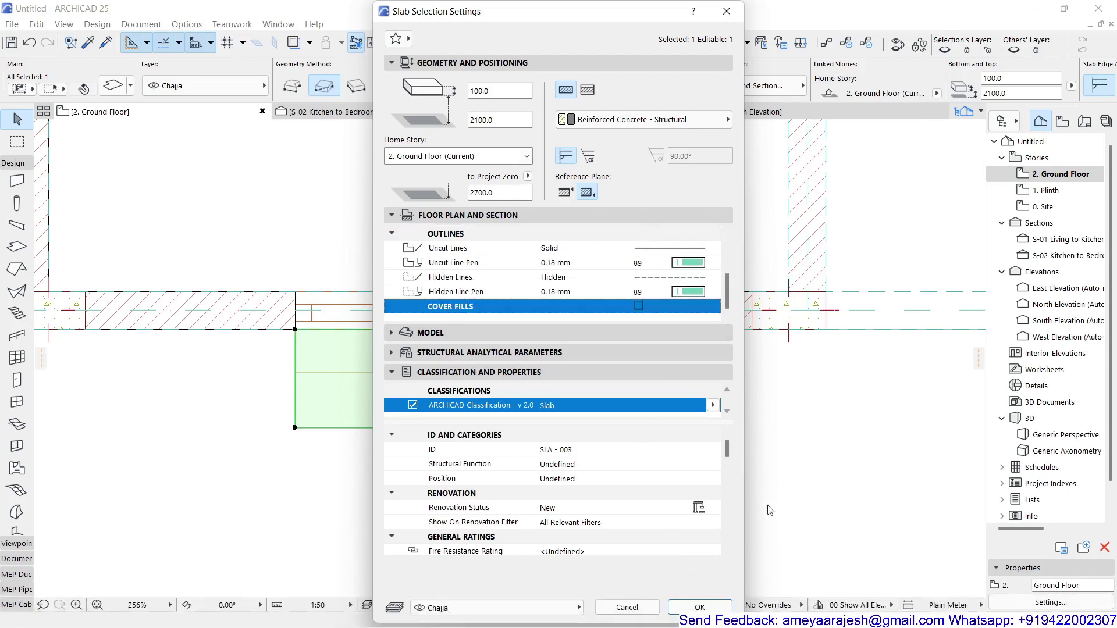
{"action": "left_click", "coordinate": [700, 607]}
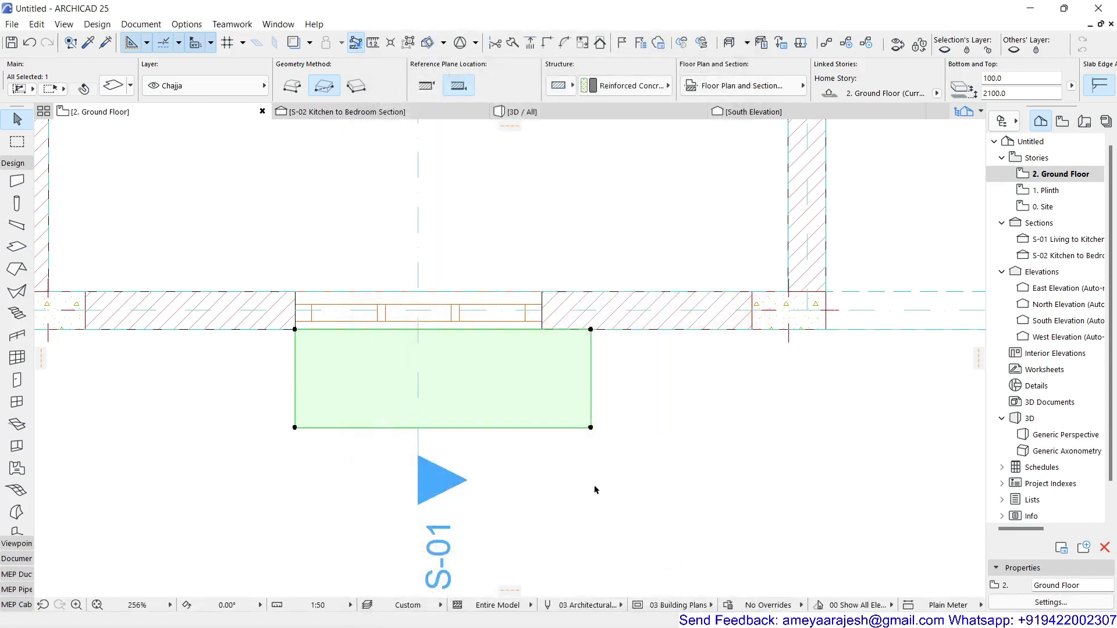
Move the chajja slab 150 mm left along the outer wall face to centre it on the living room window.
{"action": "key", "text": "ctrl+d"}
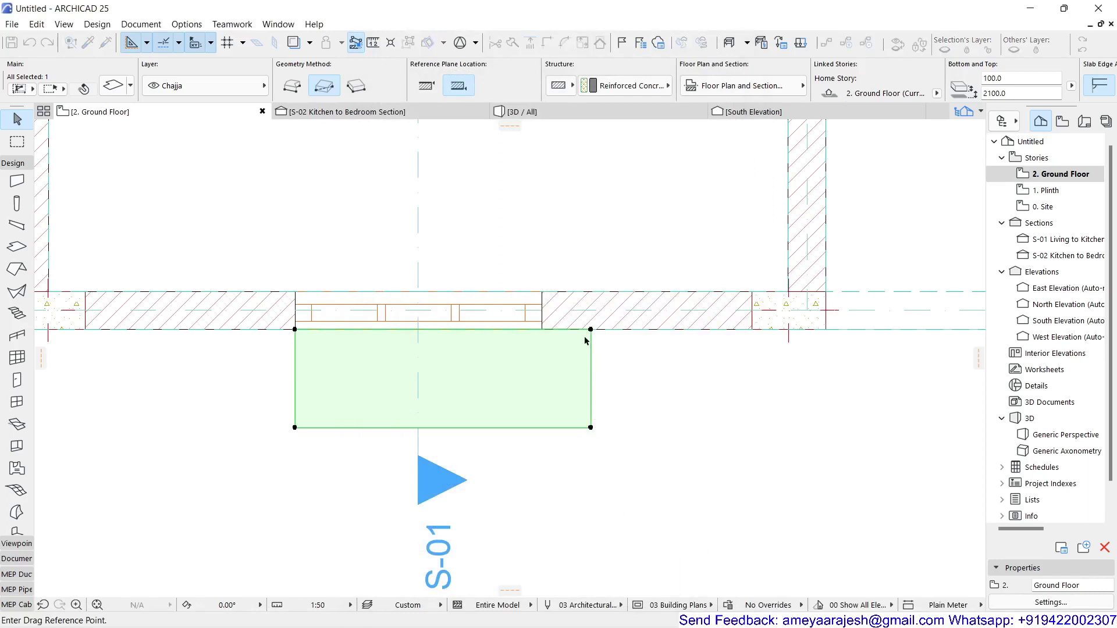
{"action": "left_click", "coordinate": [590, 330]}
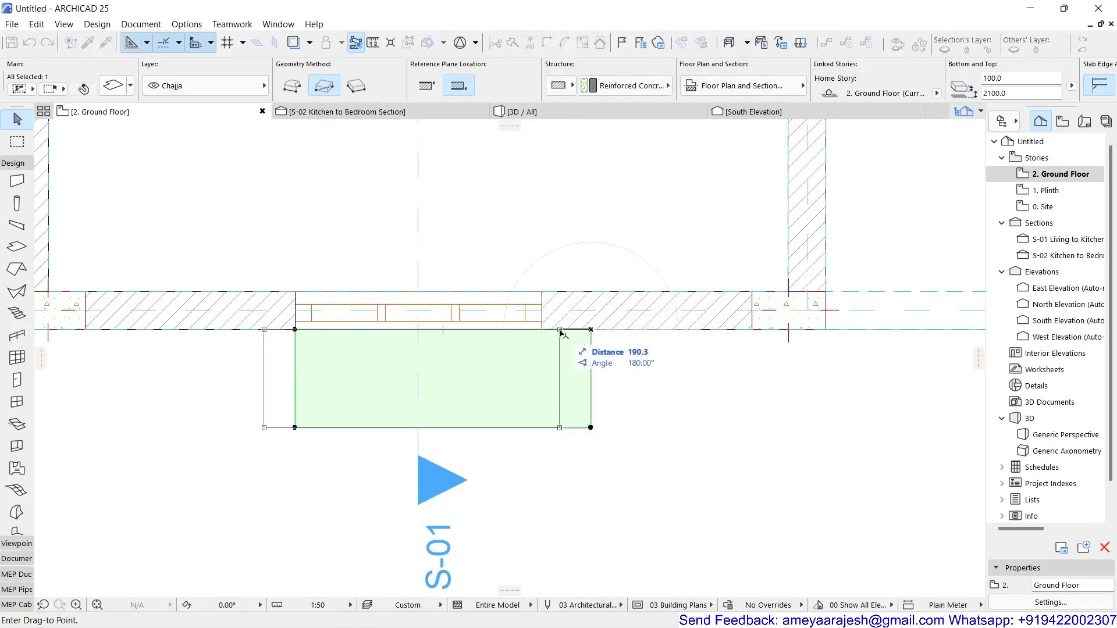
{"action": "type", "text": "1"}
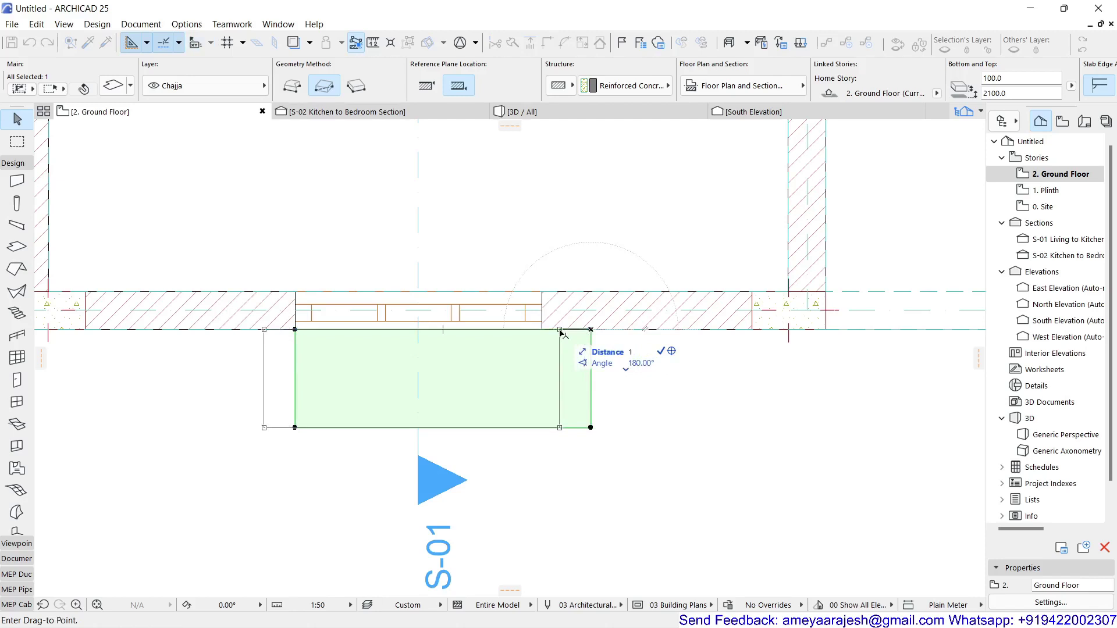
{"action": "type", "text": ":50"}
{"action": "key", "text": "Return"}
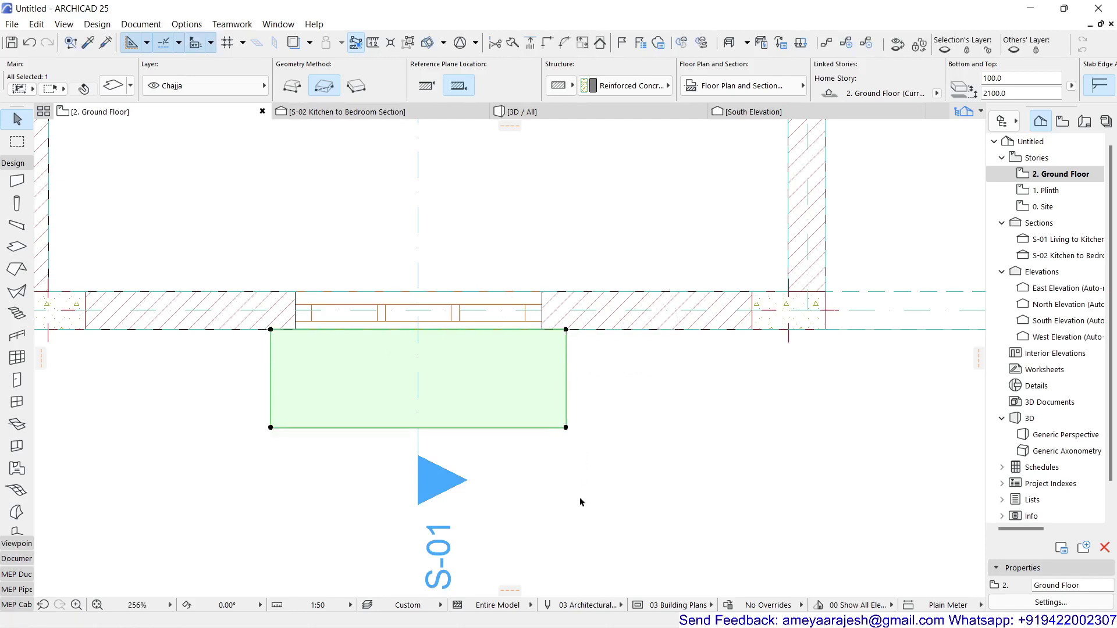
{"action": "key", "text": "Escape"}
Set the chajja slab's uncut outline to the Dashed line type for the floor plan.
{"action": "left_click", "coordinate": [527, 406]}
{"action": "left_click", "coordinate": [114, 85]}
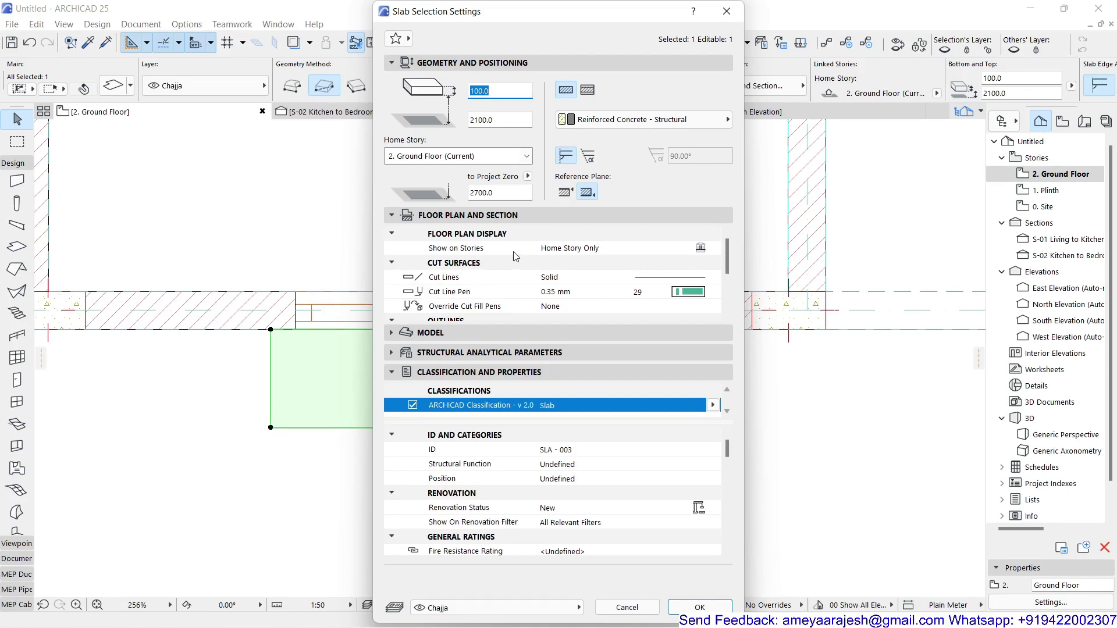
{"action": "scroll", "coordinate": [516, 256], "scroll_direction": "down", "scroll_amount": 5}
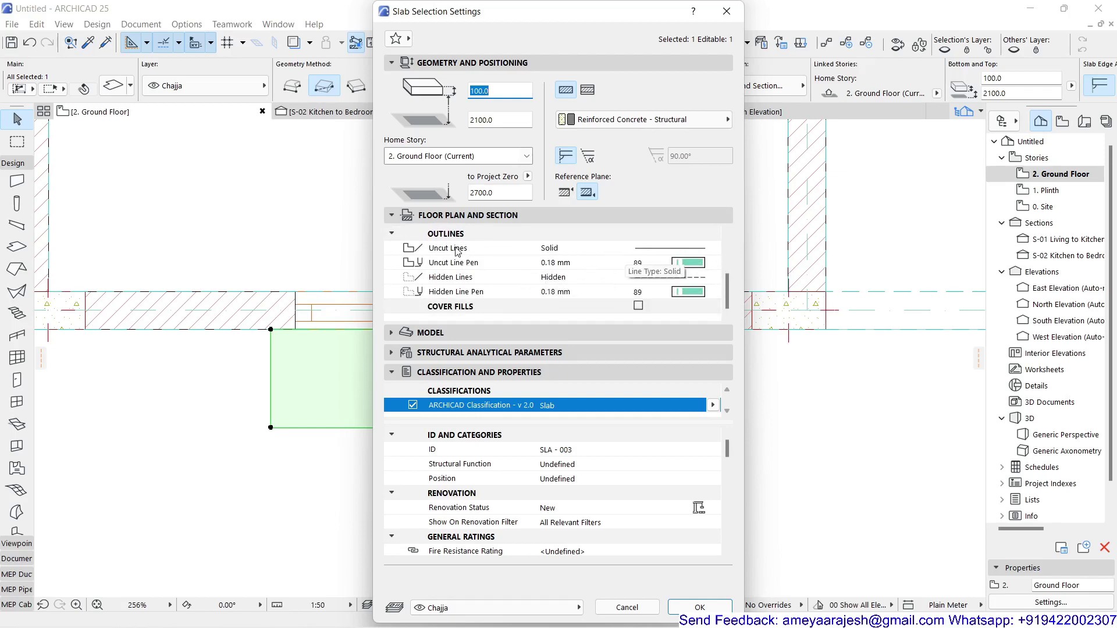
{"action": "left_click", "coordinate": [705, 254]}
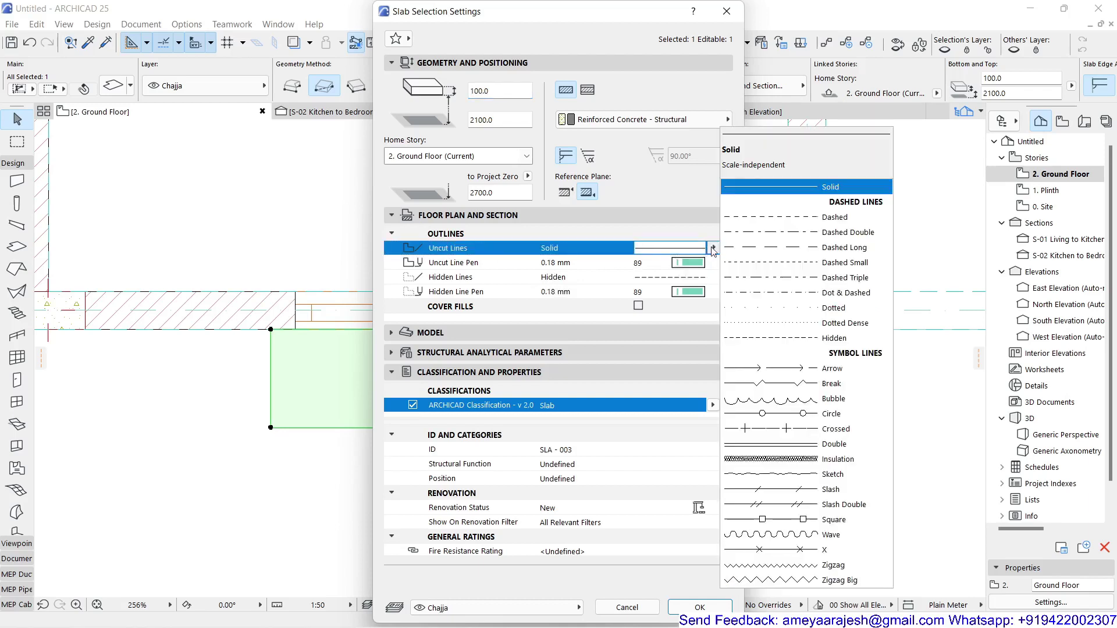
{"action": "left_click", "coordinate": [740, 222]}
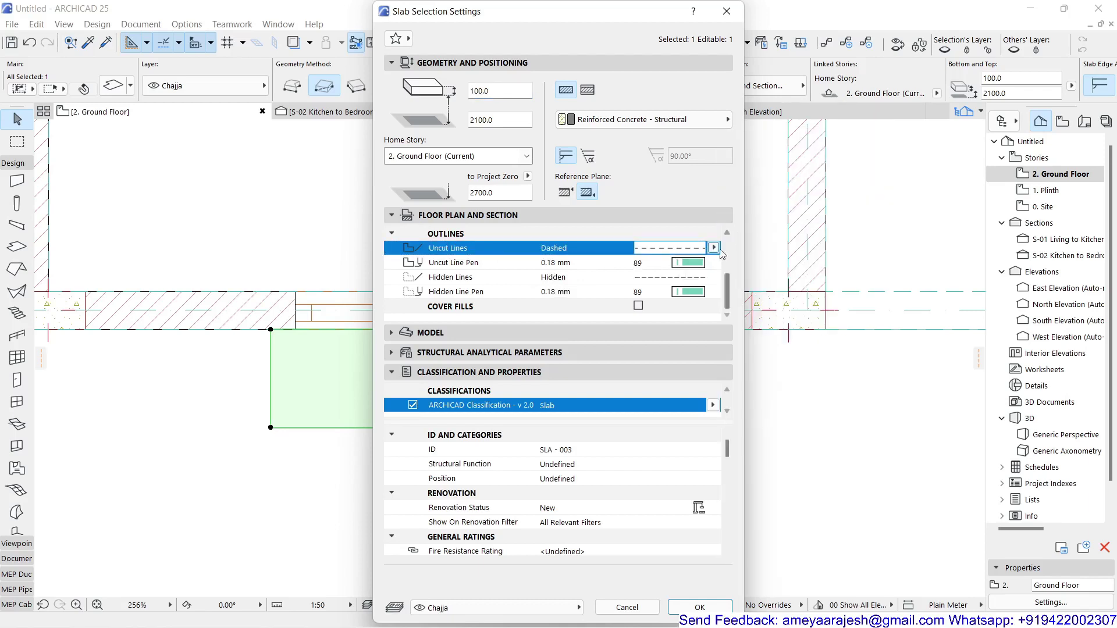
{"action": "left_click", "coordinate": [703, 608]}
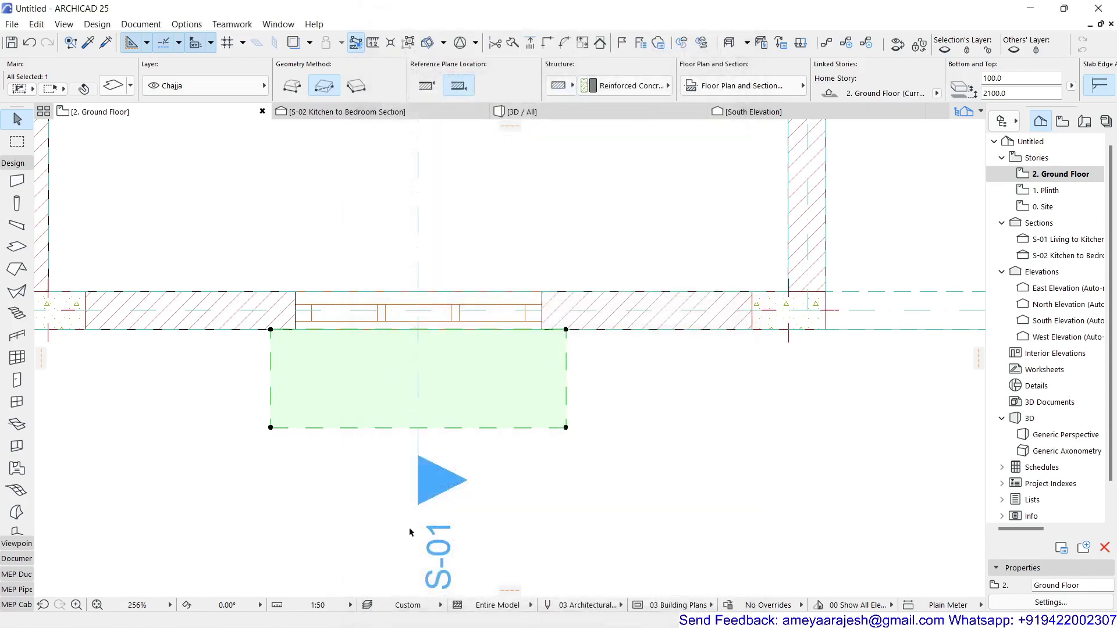
{"action": "left_click", "coordinate": [302, 502]}
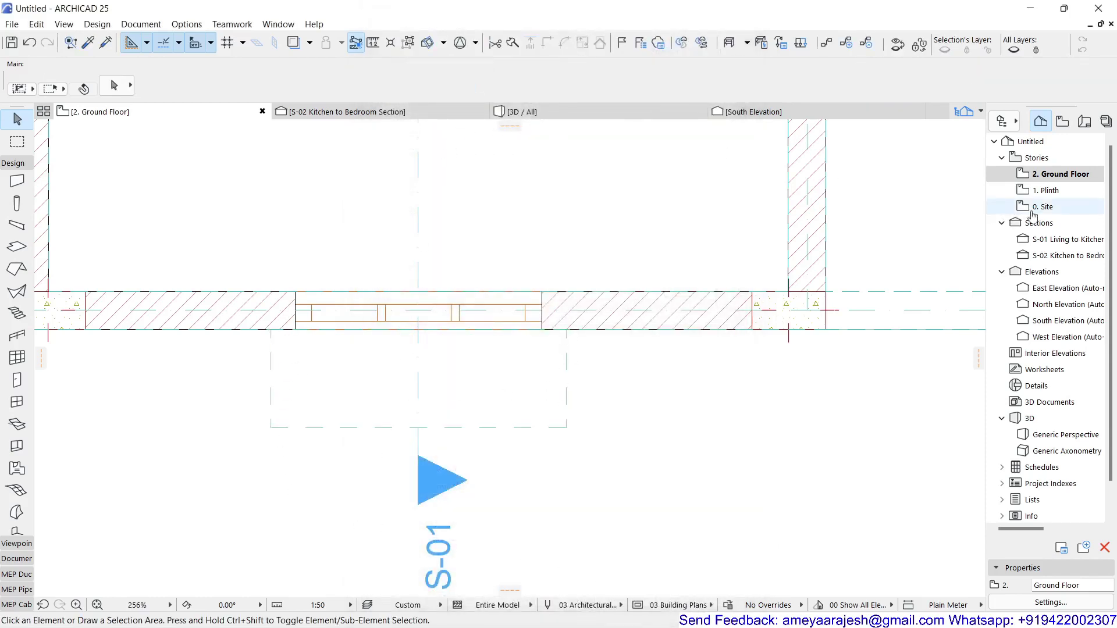
Open the S-01 Living to Kitchen section and examine how the chajja slab joins the lintel above the window.
{"action": "double_click", "coordinate": [1047, 239]}
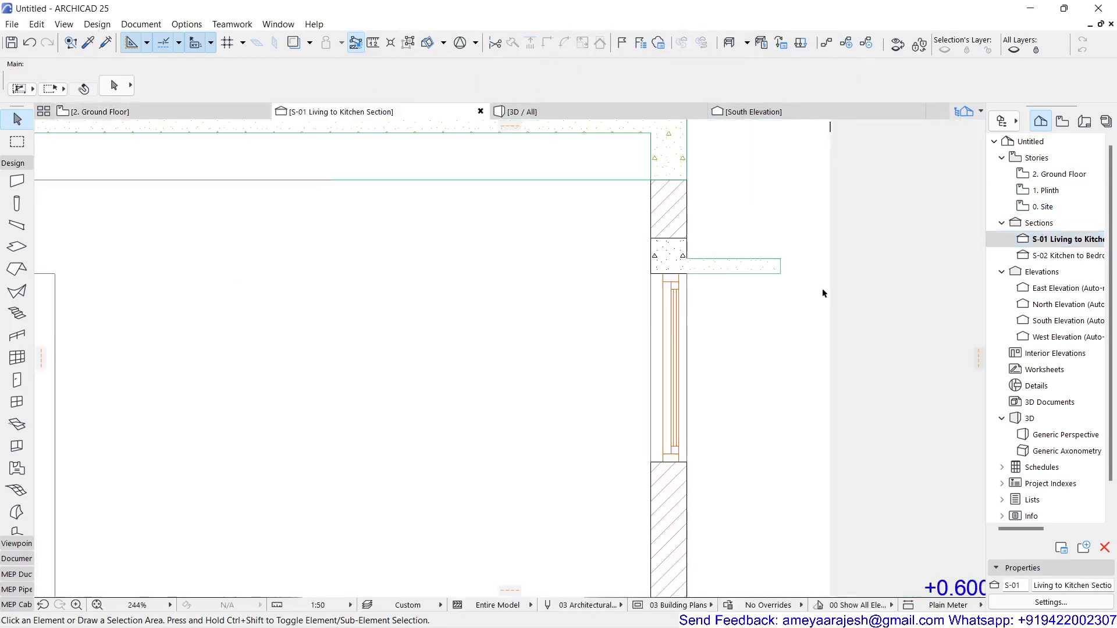
{"action": "scroll", "coordinate": [706, 281], "scroll_direction": "up", "scroll_amount": 3}
{"action": "middle_click_drag", "start_coordinate": [703, 282], "coordinate": [473, 291]}
{"action": "scroll", "coordinate": [470, 281], "scroll_direction": "up", "scroll_amount": 1}
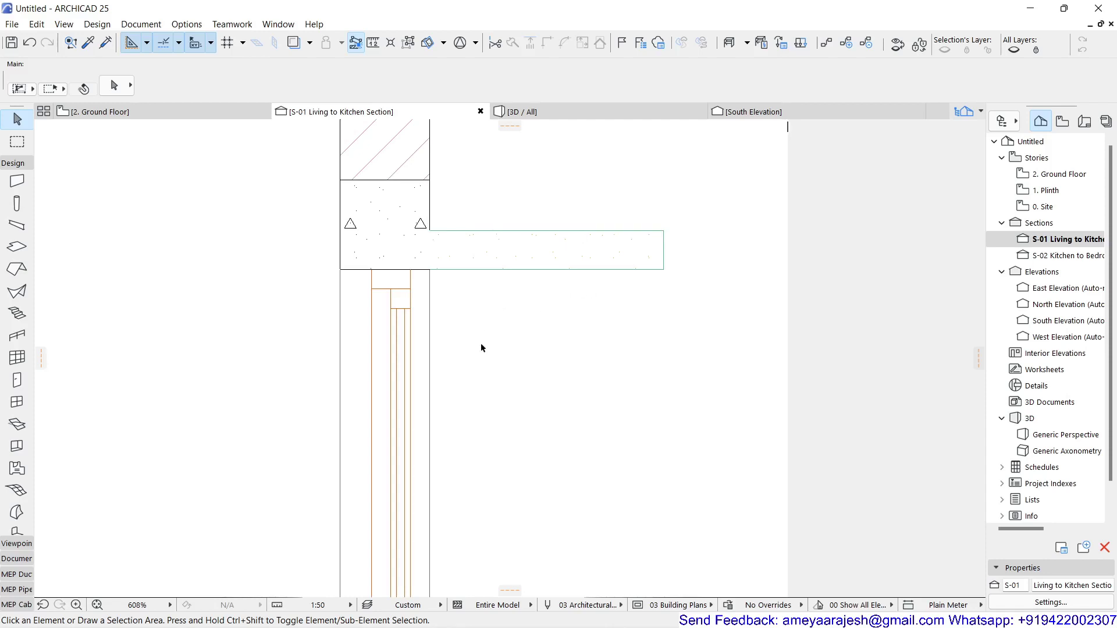
{"action": "scroll", "coordinate": [481, 341], "scroll_direction": "down", "scroll_amount": 6}
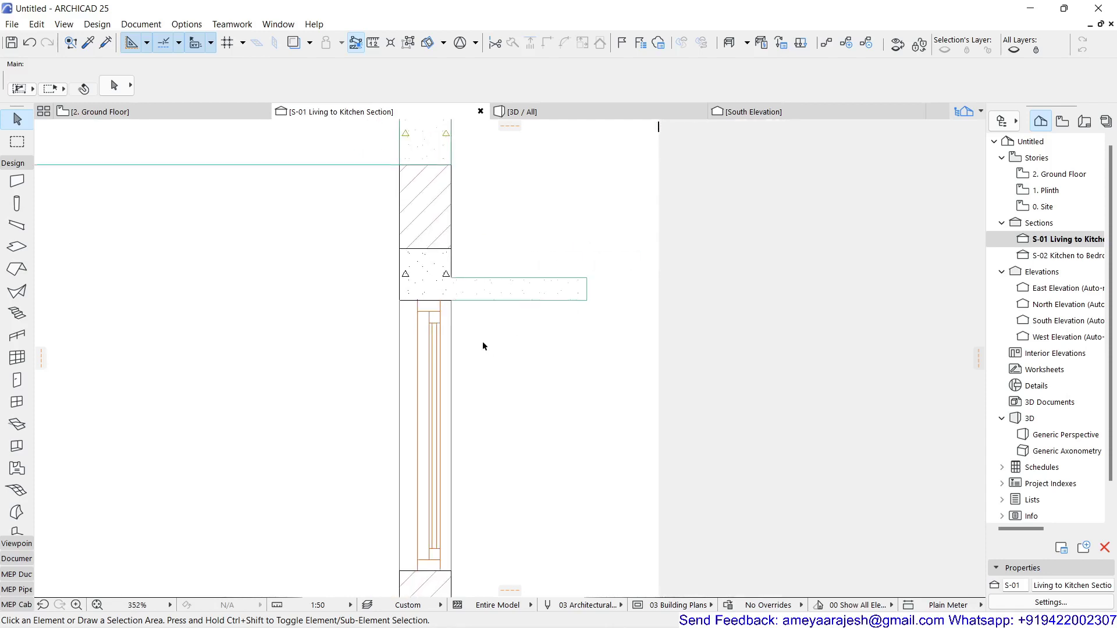
{"action": "scroll", "coordinate": [483, 345], "scroll_direction": "down", "scroll_amount": 1}
{"action": "middle_click_drag", "start_coordinate": [453, 347], "coordinate": [550, 290]}
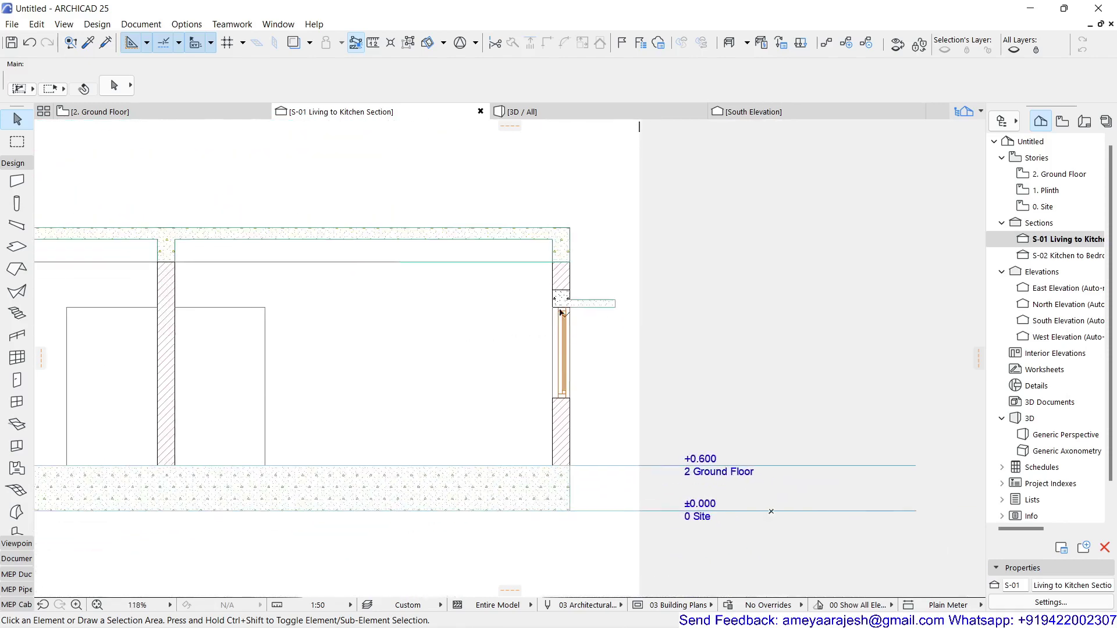
{"action": "middle_click_drag", "start_coordinate": [521, 368], "coordinate": [753, 334]}
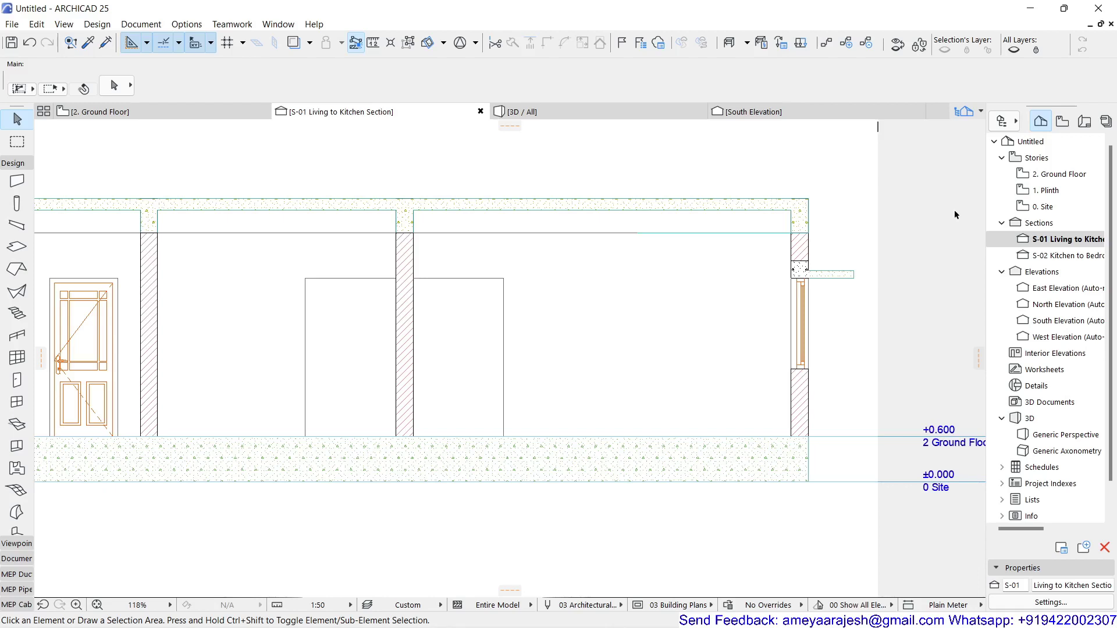
Return to the ground floor plan and open the S-02 Kitchen to Bedroom section in a new tab to inspect the kitchen window's lintel.
{"action": "left_click", "coordinate": [196, 119]}
{"action": "scroll", "coordinate": [336, 269], "scroll_direction": "down", "scroll_amount": 5}
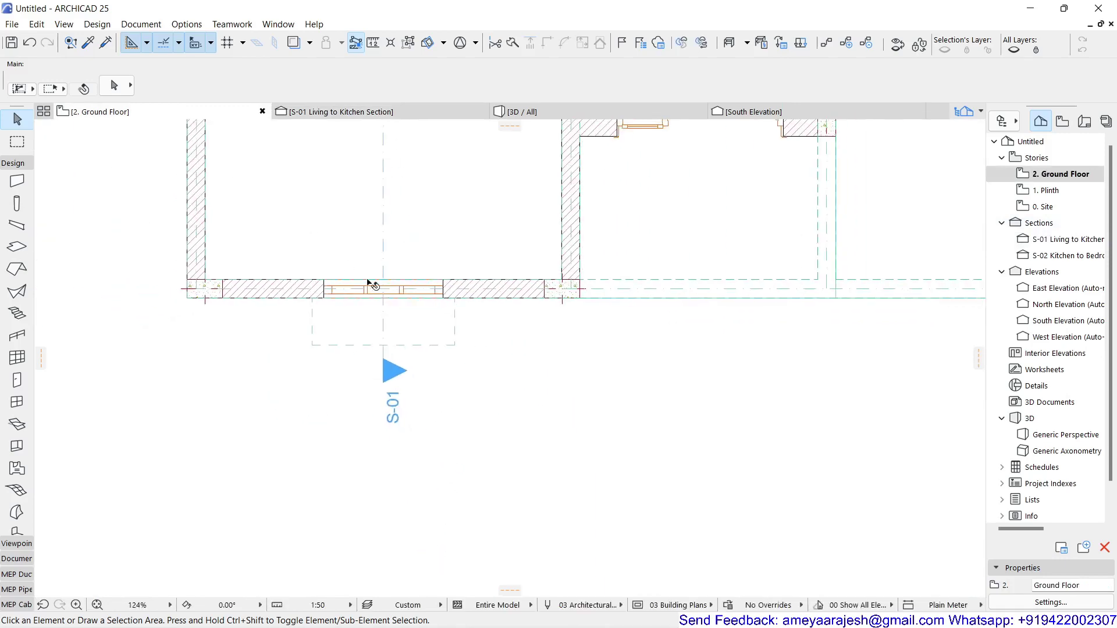
{"action": "scroll", "coordinate": [382, 267], "scroll_direction": "up", "scroll_amount": 5}
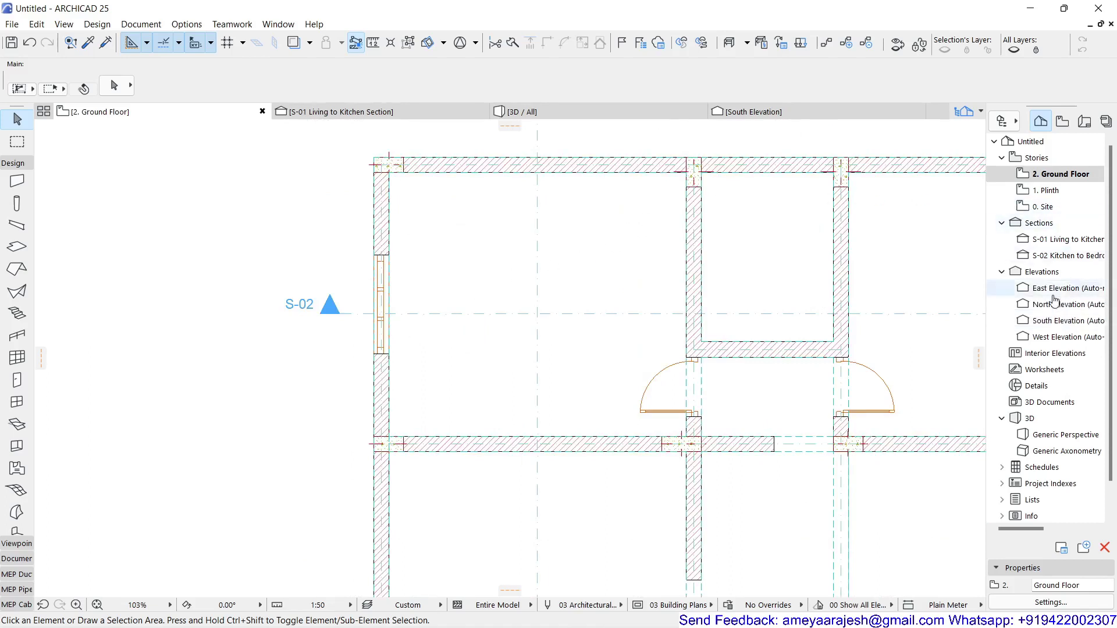
{"action": "right_click", "coordinate": [1054, 254]}
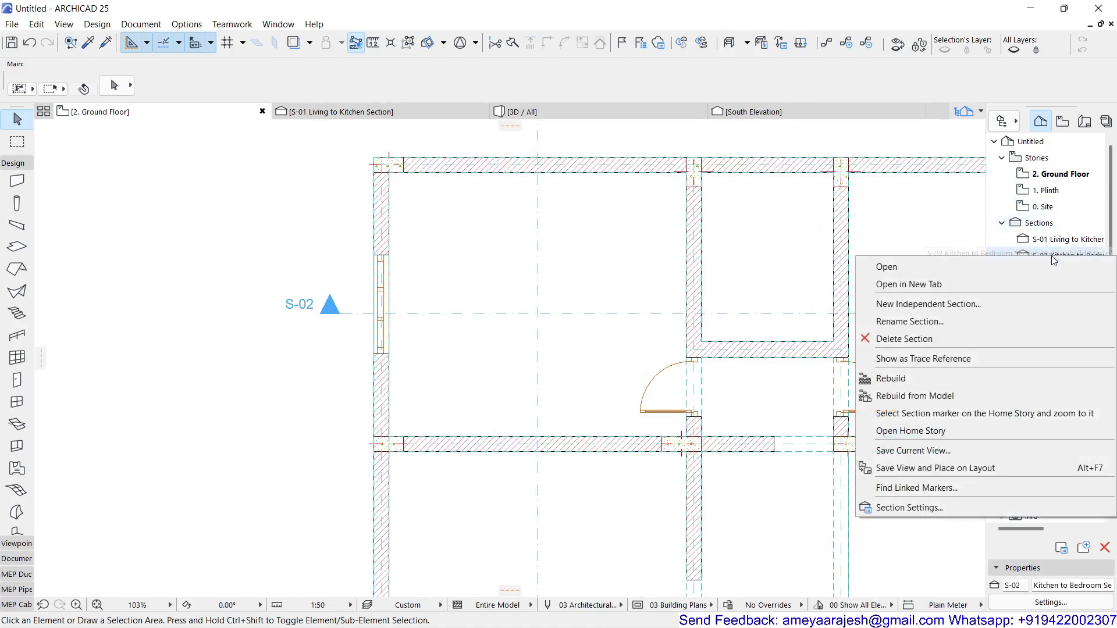
{"action": "left_click", "coordinate": [1028, 285]}
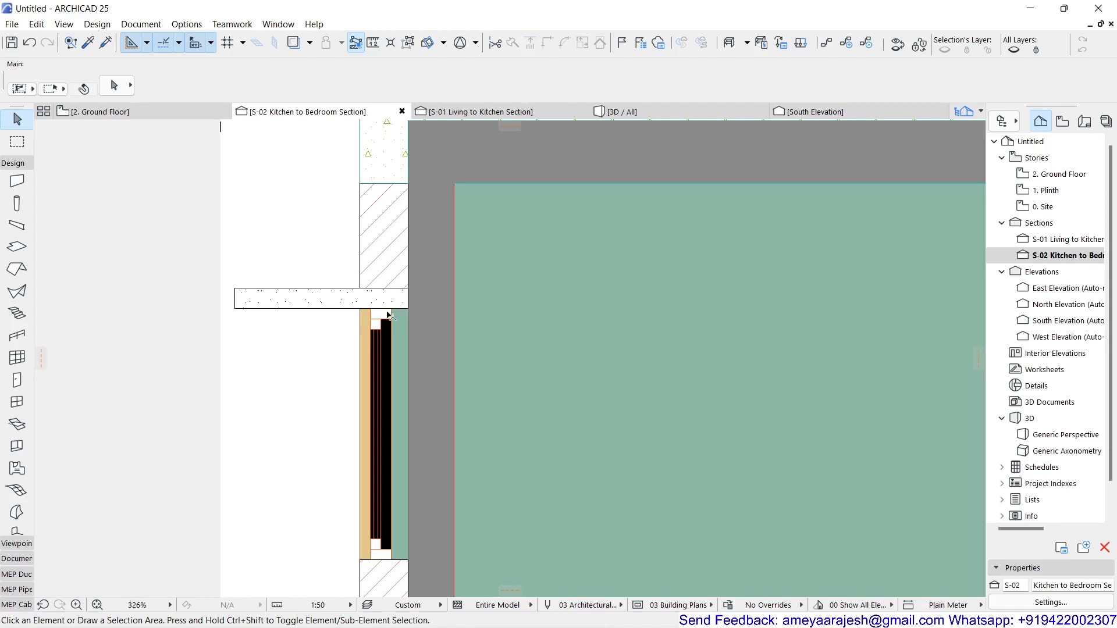
{"action": "left_click", "coordinate": [388, 315]}
Compare the living room window's lintel and chajja in section S-01, and view both windows in the 3D model.
{"action": "left_click", "coordinate": [452, 114]}
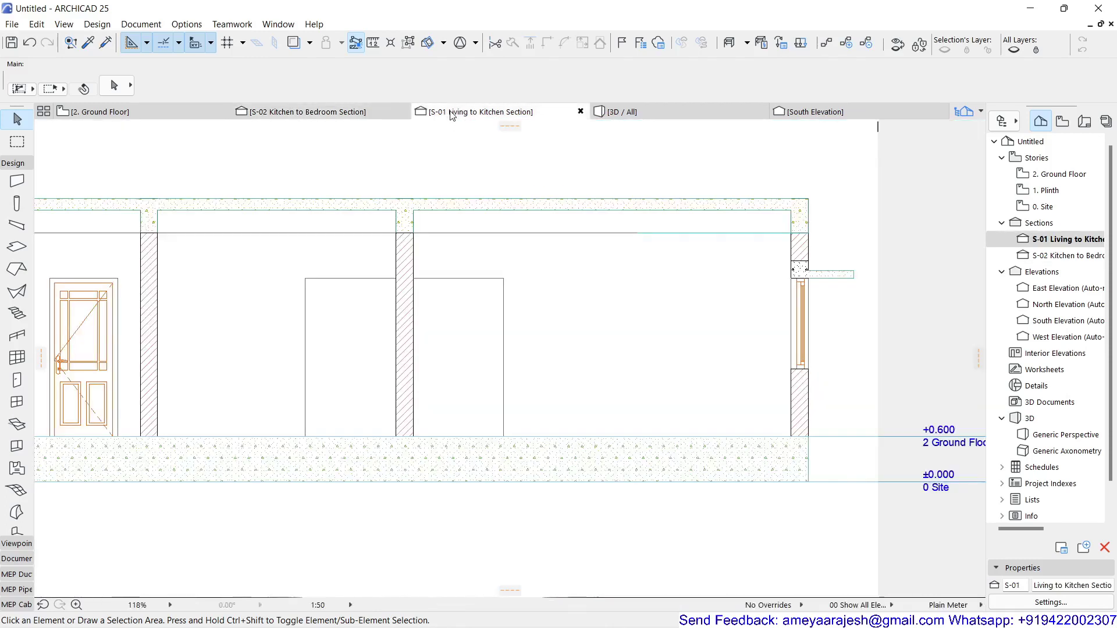
{"action": "scroll", "coordinate": [822, 299], "scroll_direction": "up", "scroll_amount": 3}
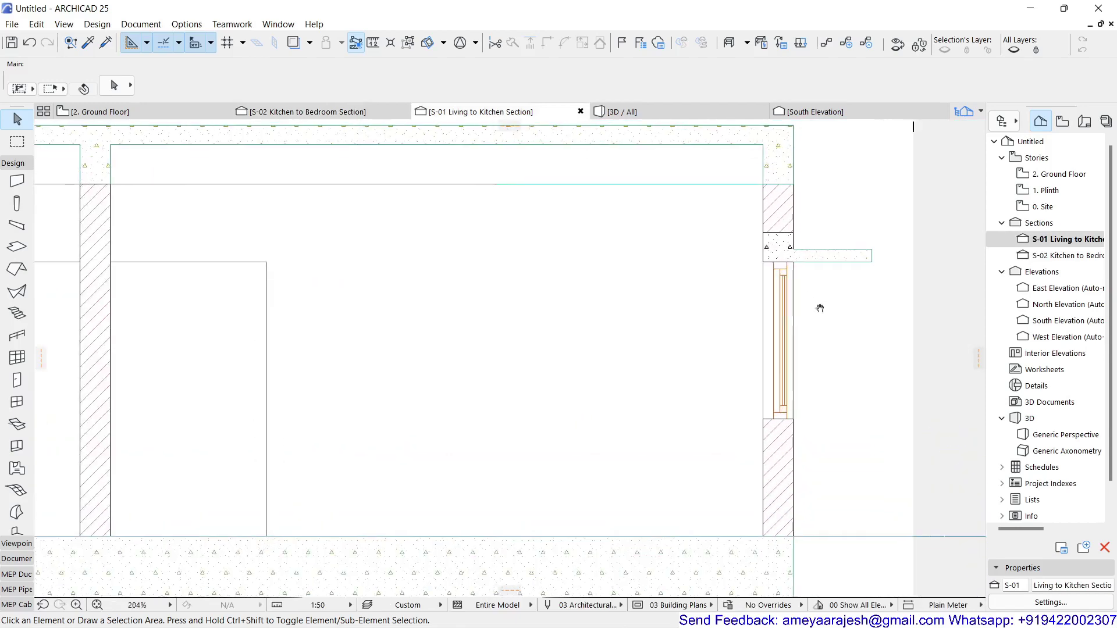
{"action": "middle_click_drag", "start_coordinate": [823, 308], "coordinate": [650, 318]}
{"action": "scroll", "coordinate": [649, 319], "scroll_direction": "up", "scroll_amount": 1}
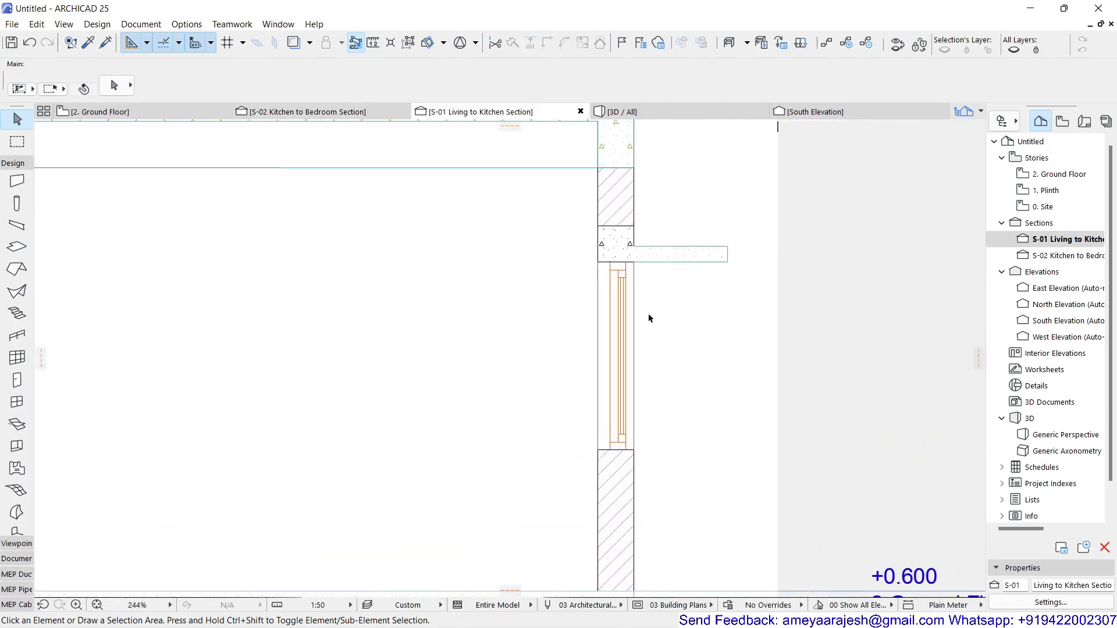
{"action": "left_click", "coordinate": [711, 116]}
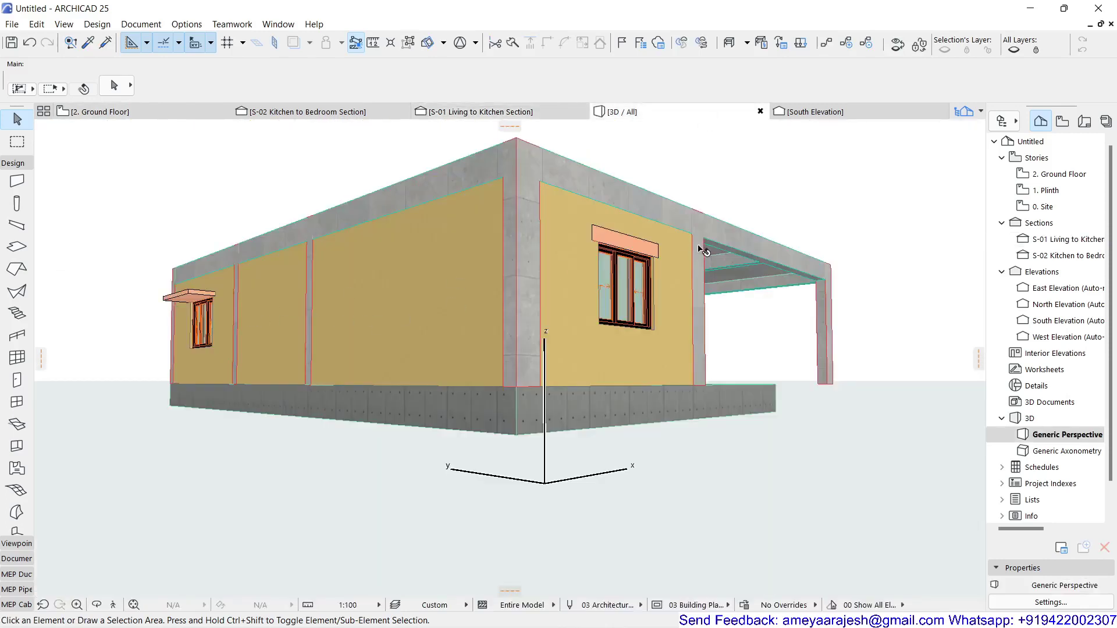